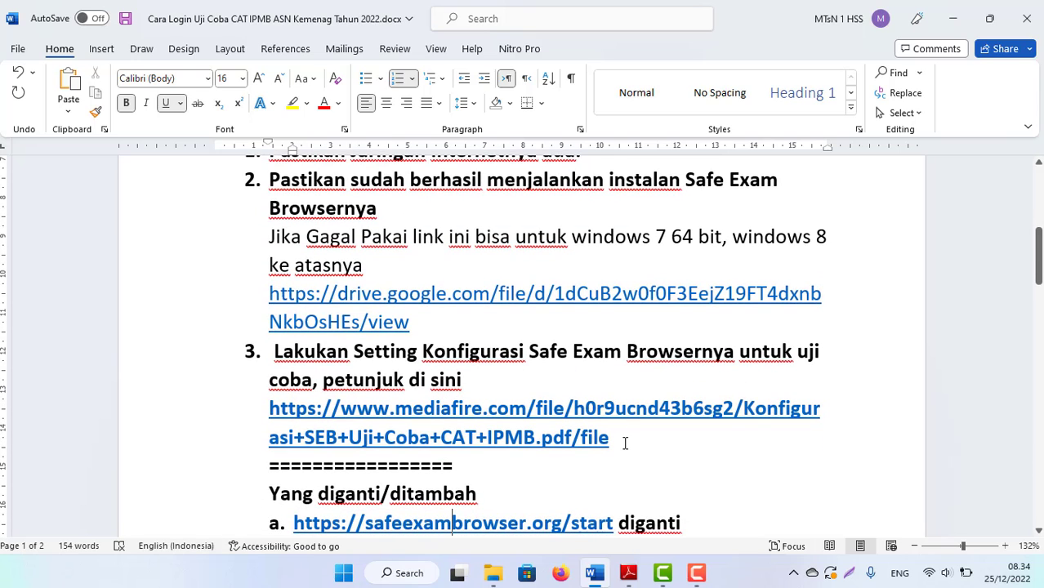
- Switch to the "Konfigurasi SEB Uji Coba CAT IPMB.pdf" guide in Adobe Reader and review its installation and configuration instructions
mouse_move(627, 573)
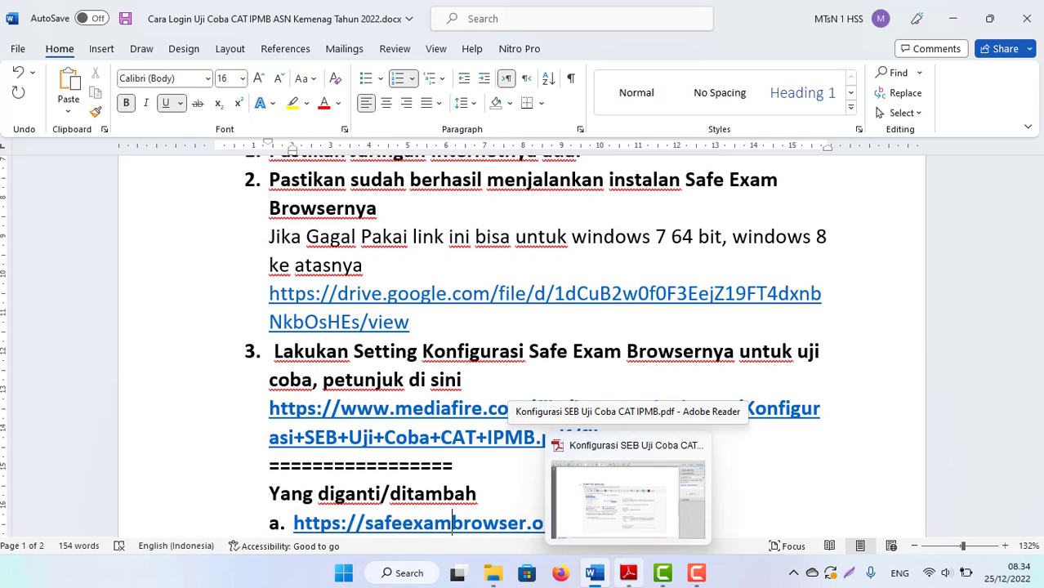
click(607, 512)
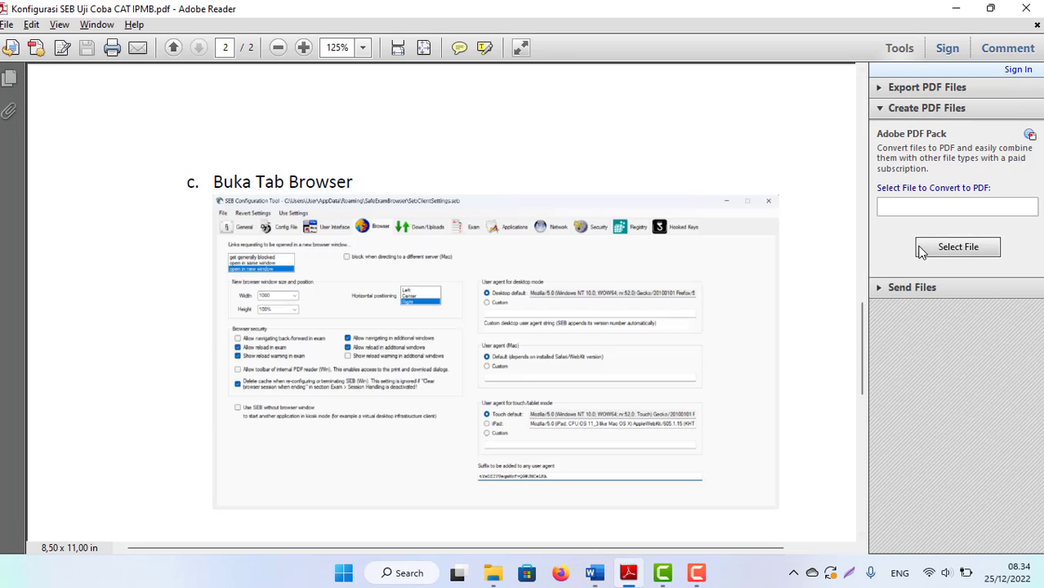
drag(864, 343, 867, 114)
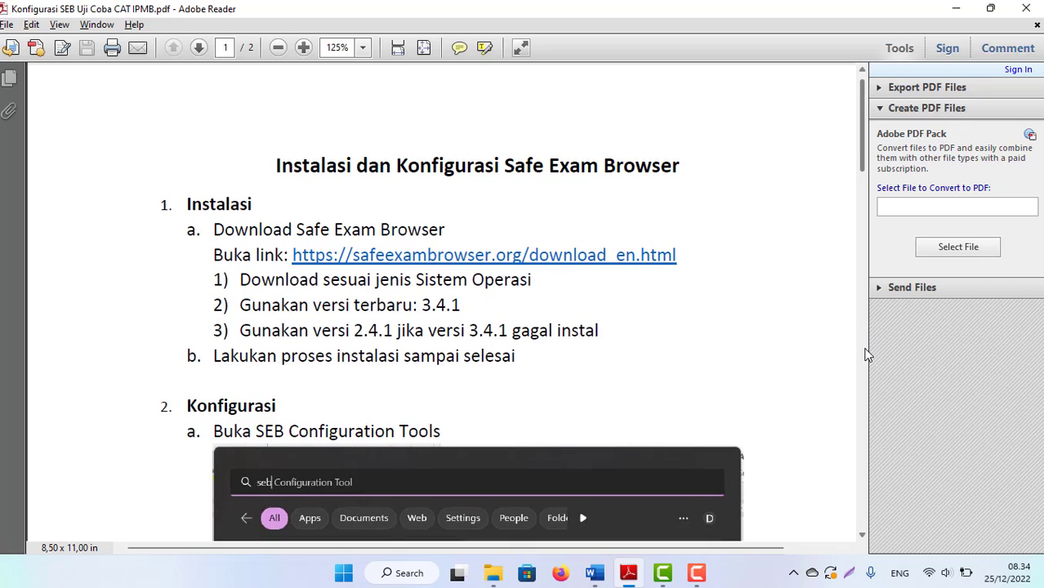
click(864, 351)
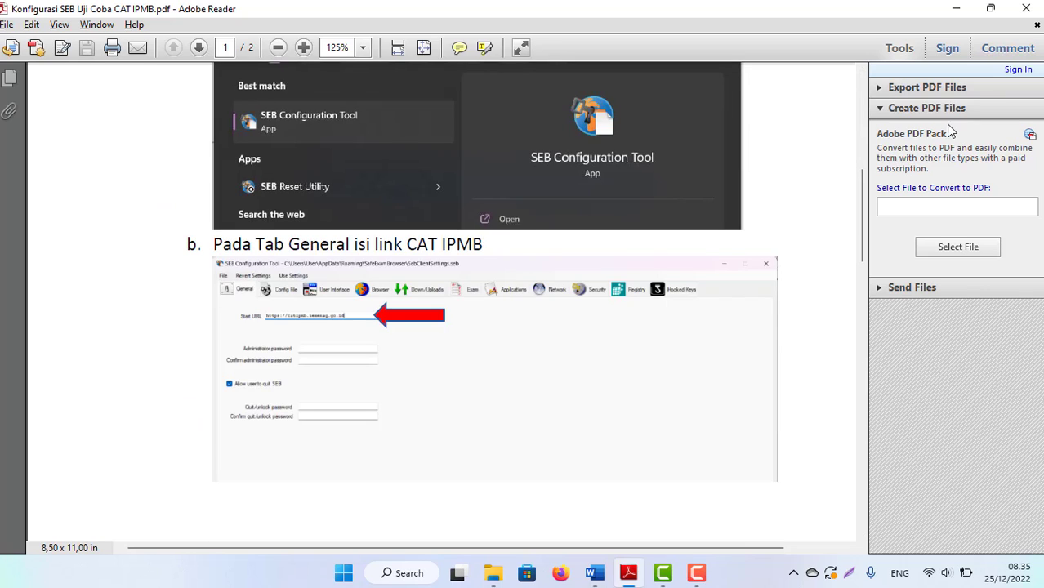
click(861, 114)
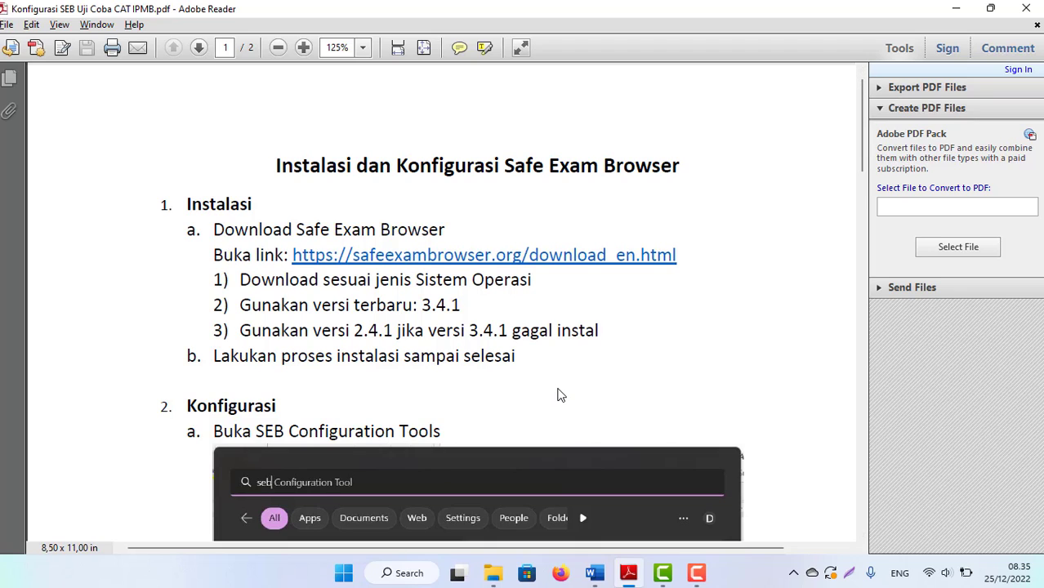
- Search Windows for "seb" to locate the SEB Configuration Tool
click(389, 575)
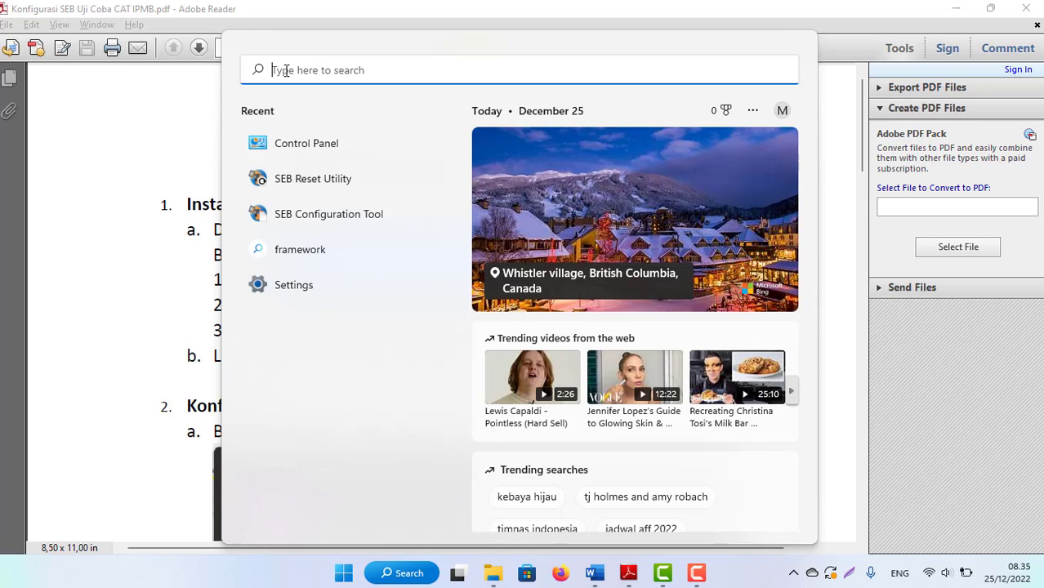
text(seb)
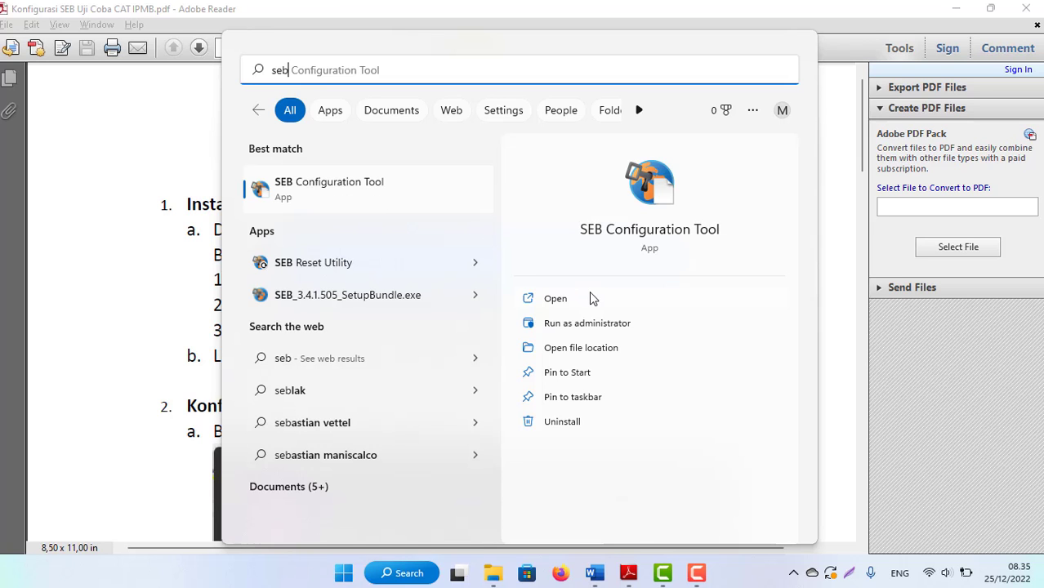
- Switch to File Explorer and open the Configuration folder under C:\Program Files\SafeExamBrowser
key(super+e)
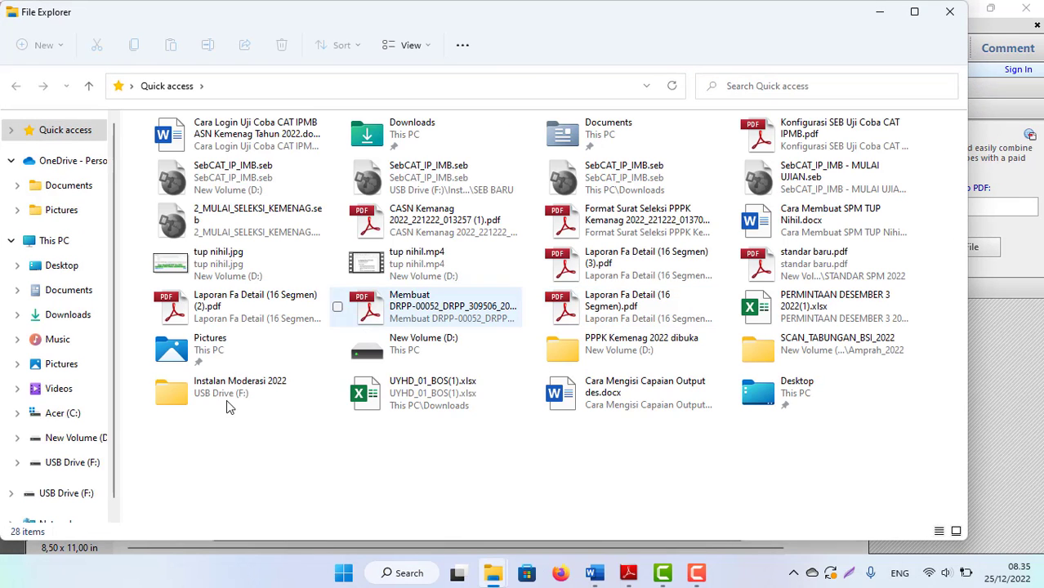
click(67, 416)
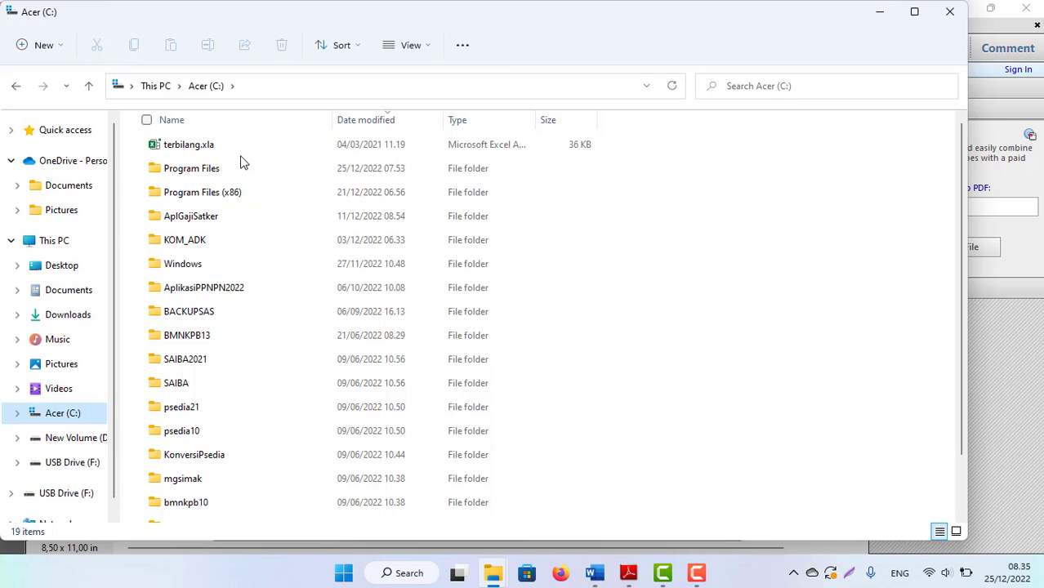
double_click(206, 175)
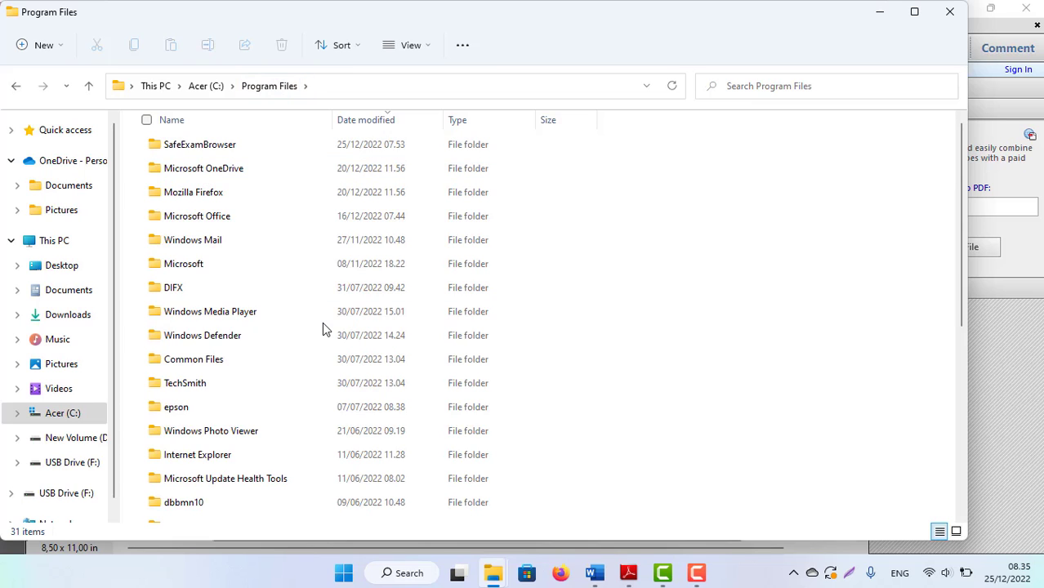
click(224, 274)
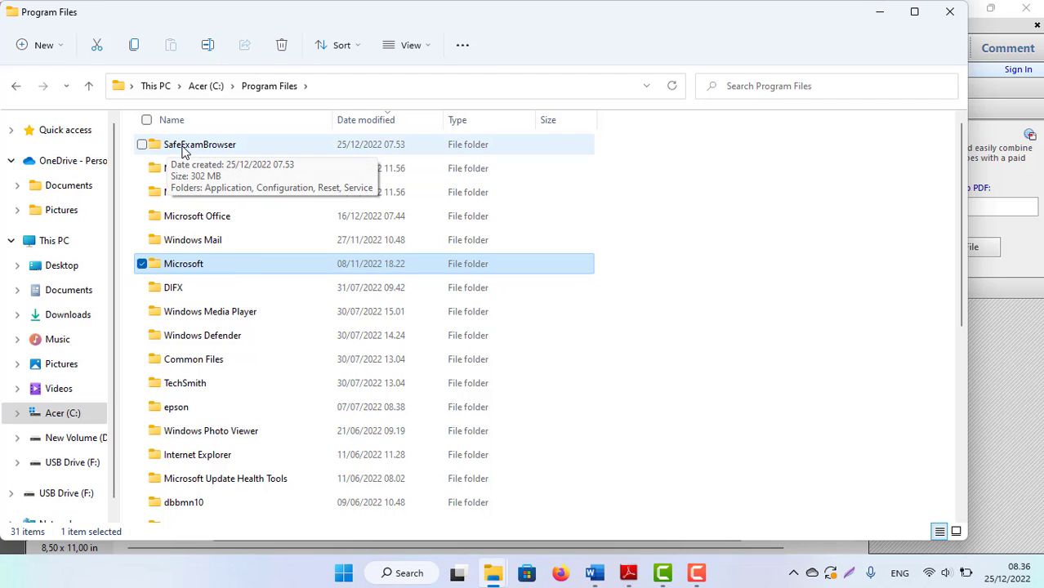
double_click(183, 147)
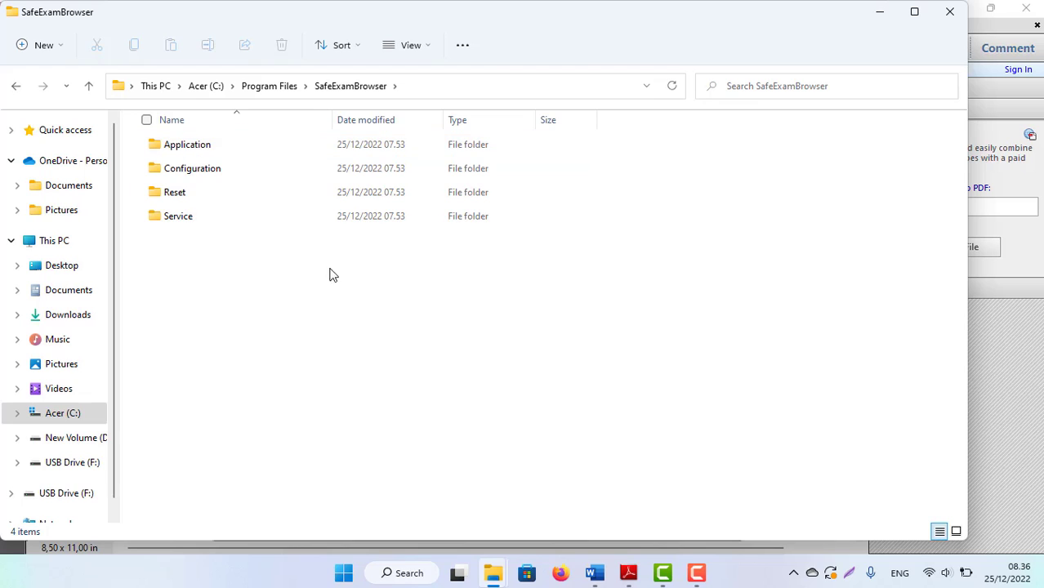
double_click(189, 170)
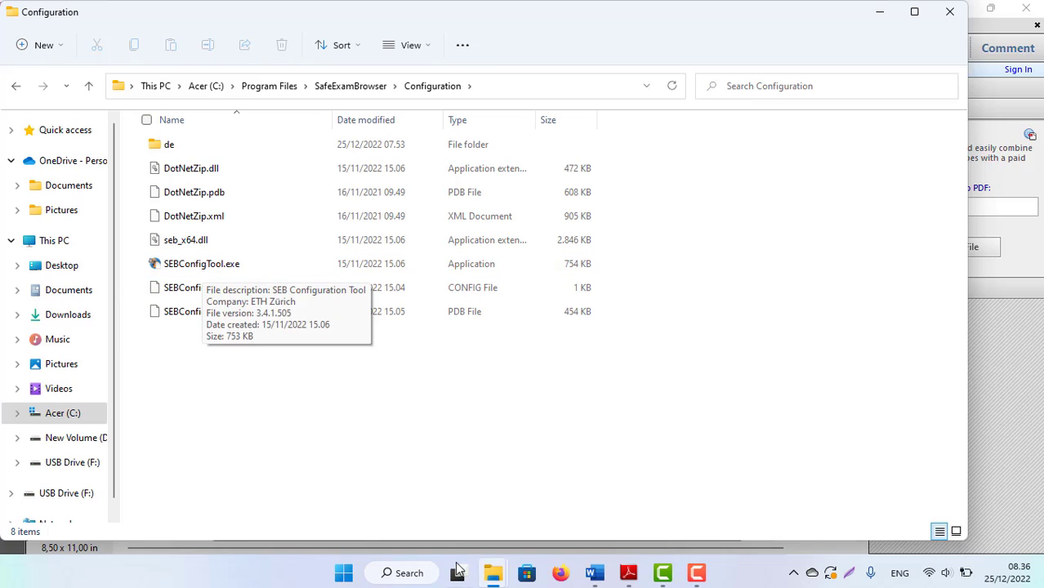
- Launch SEBConfigTool.exe and cancel its administrator password request
click(404, 573)
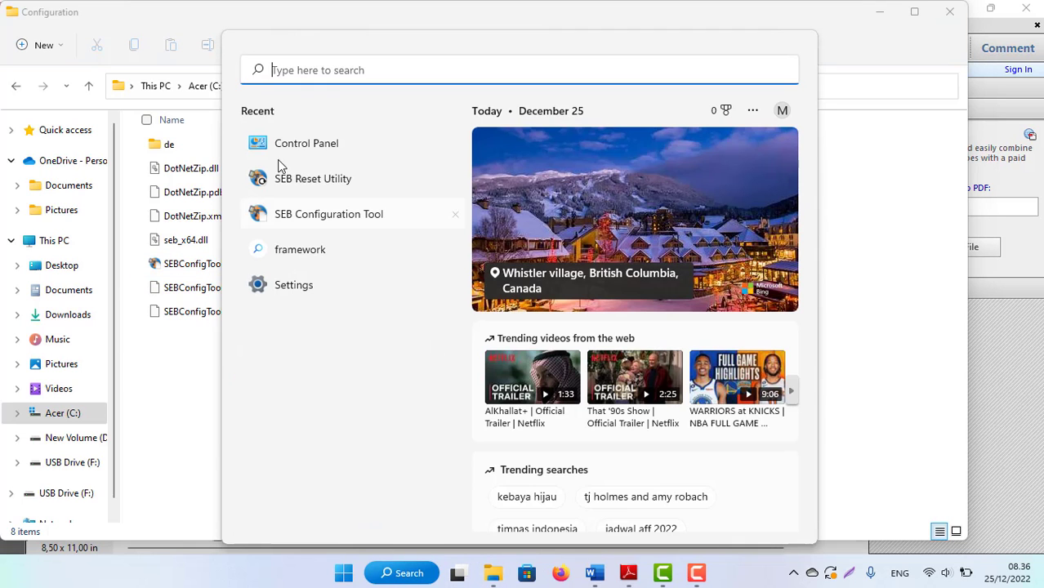
click(150, 392)
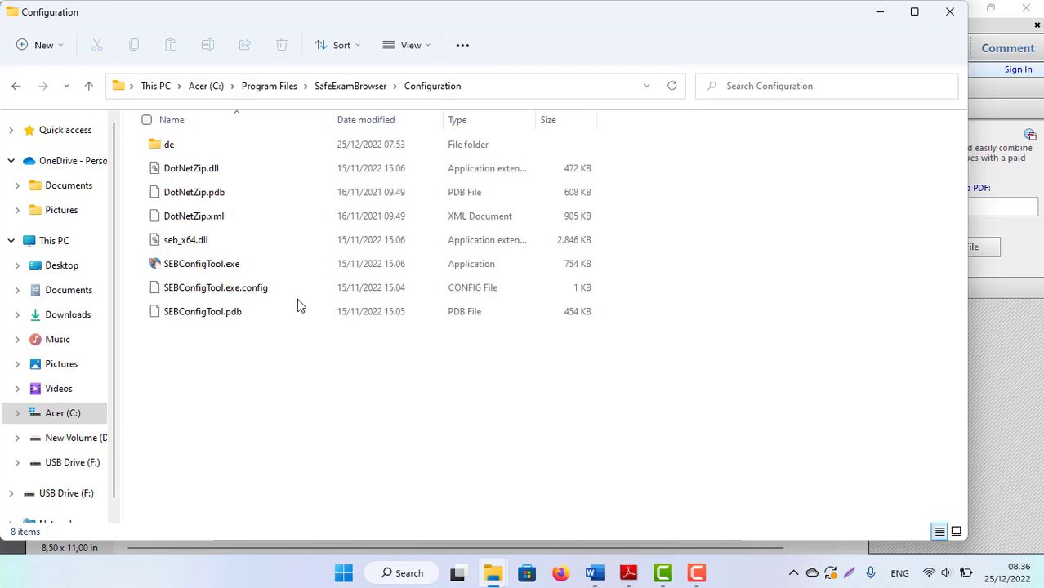
click(184, 269)
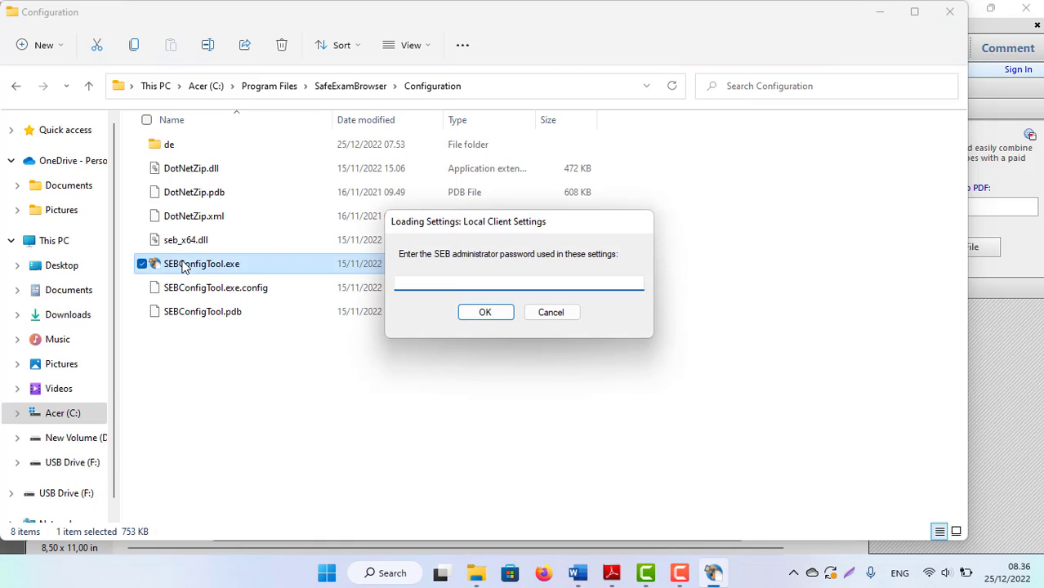
click(551, 312)
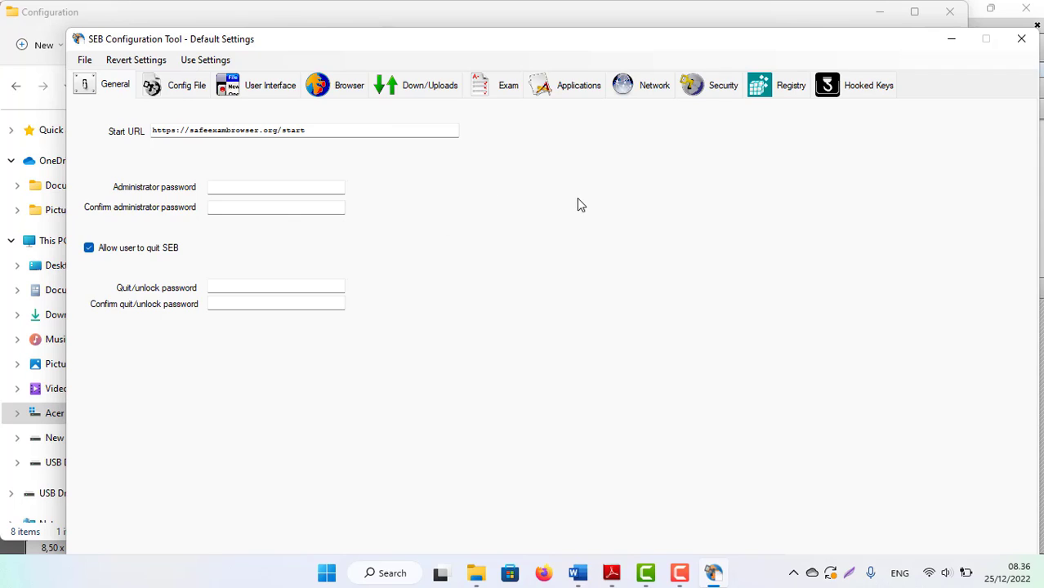
drag(331, 130, 79, 121)
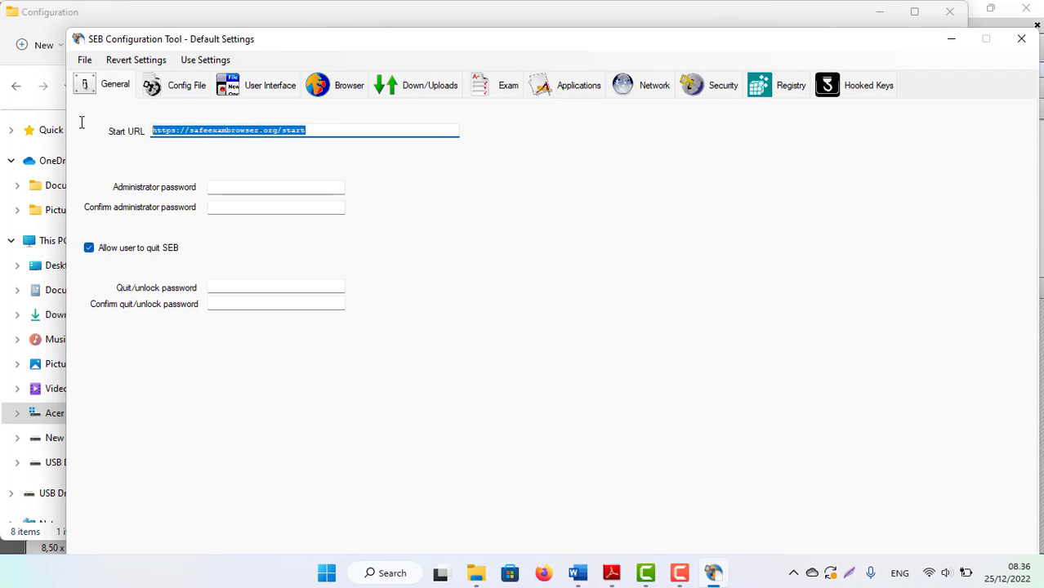
click(237, 131)
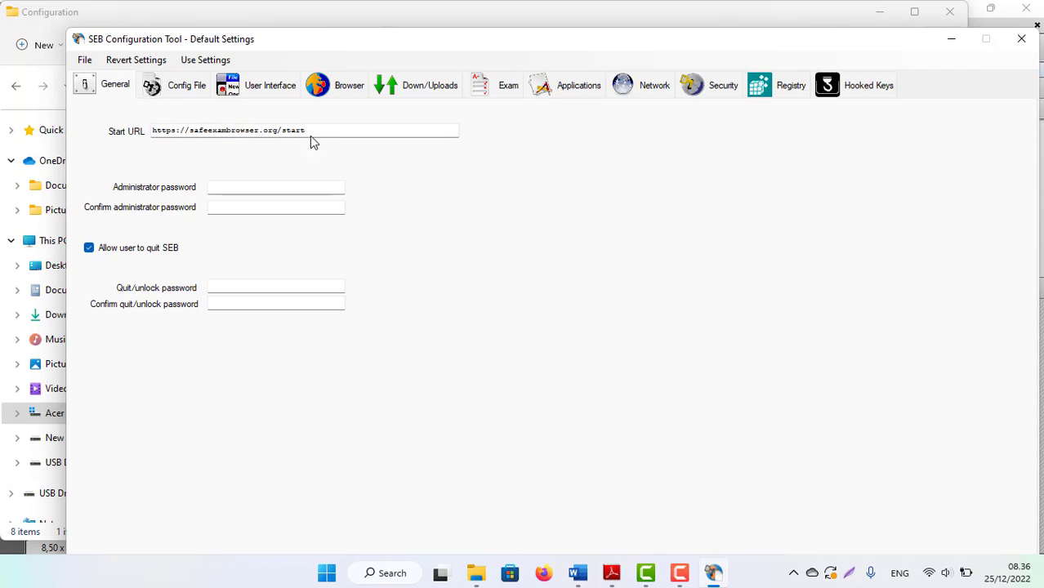
drag(308, 133, 106, 116)
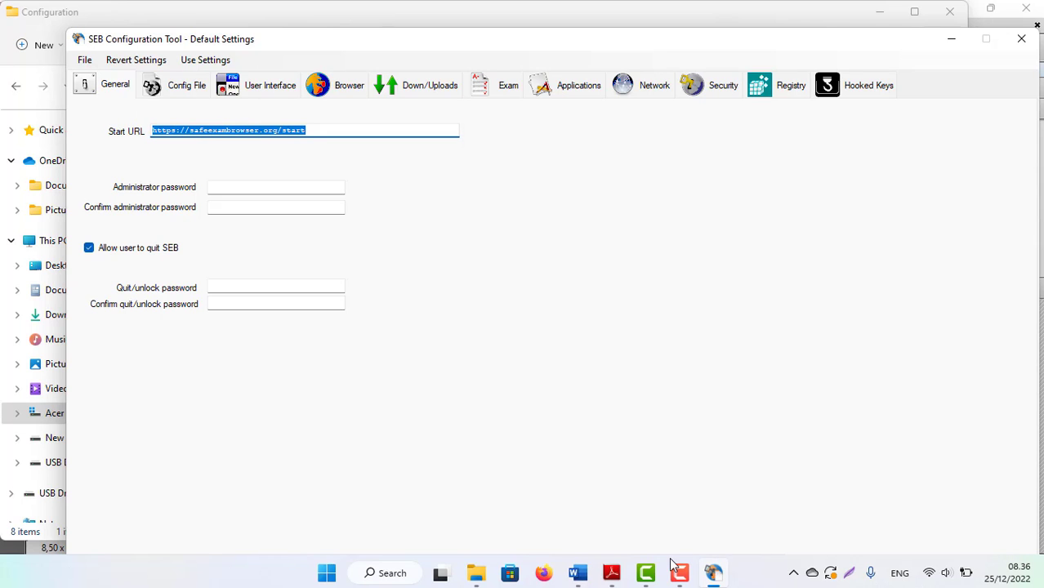
click(577, 572)
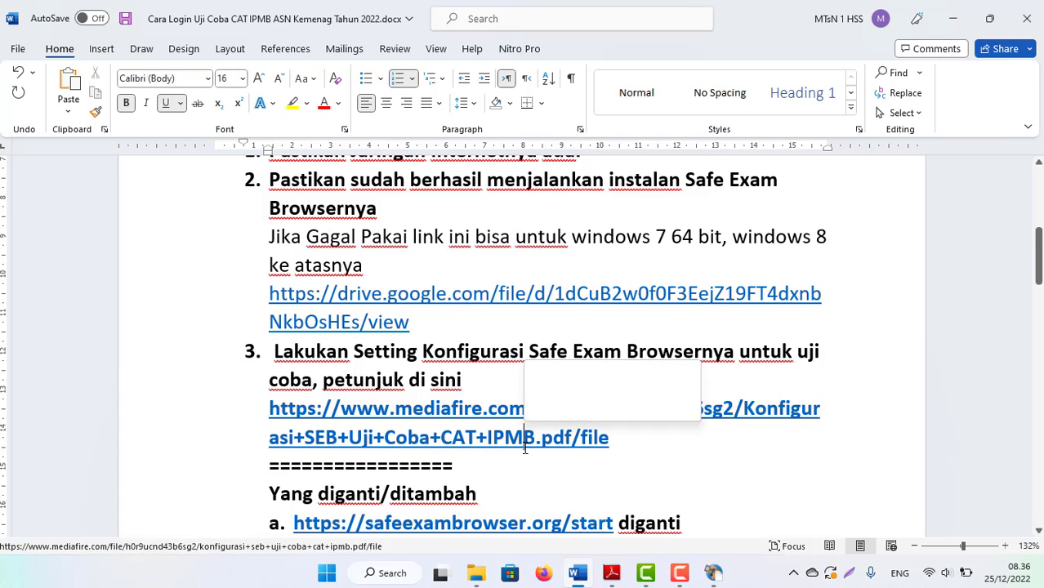
key(ctrl+End)
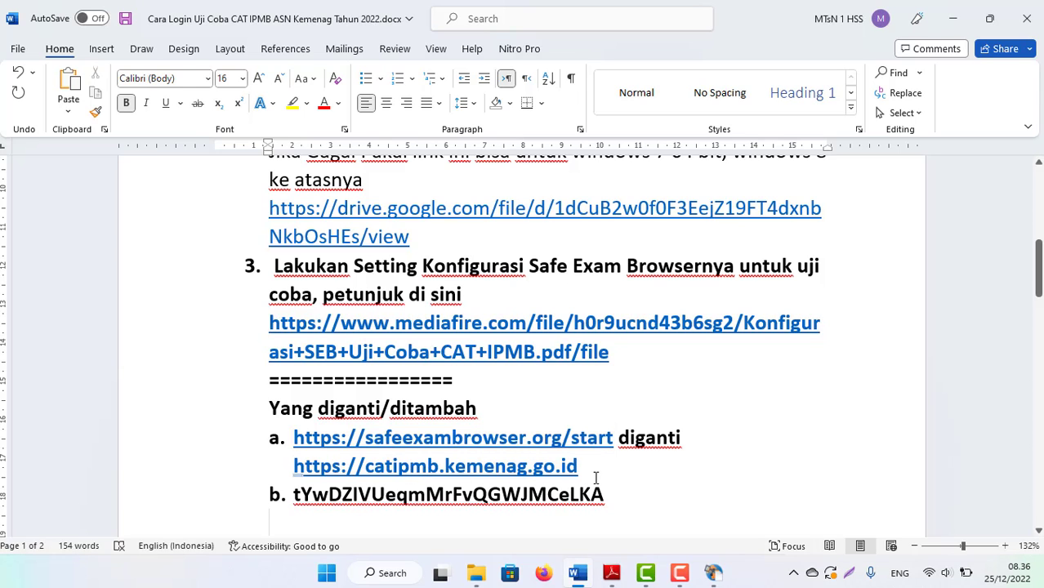
drag(581, 469, 298, 468)
key(ctrl+c)
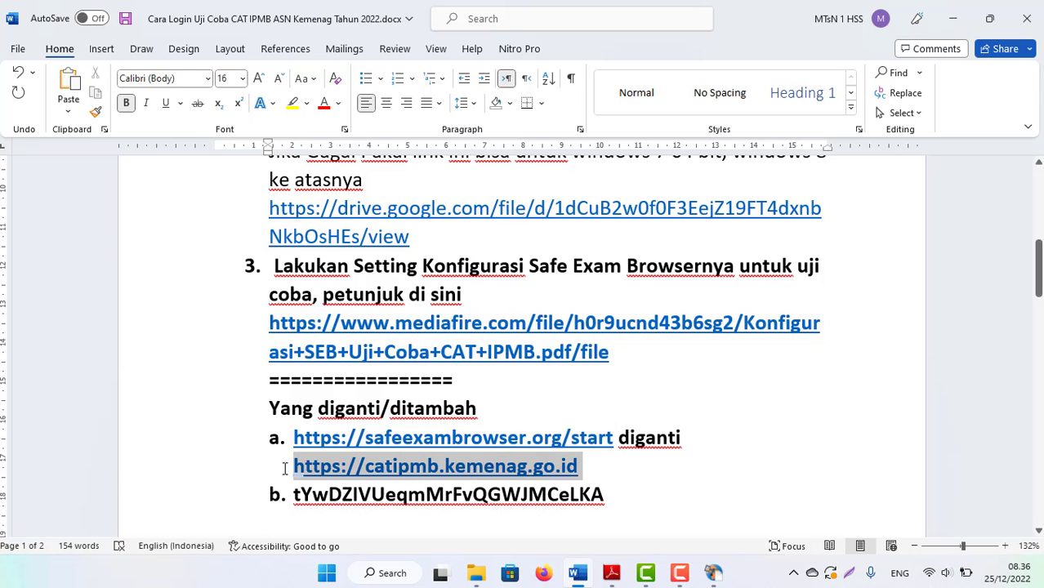
key(alt+Tab)
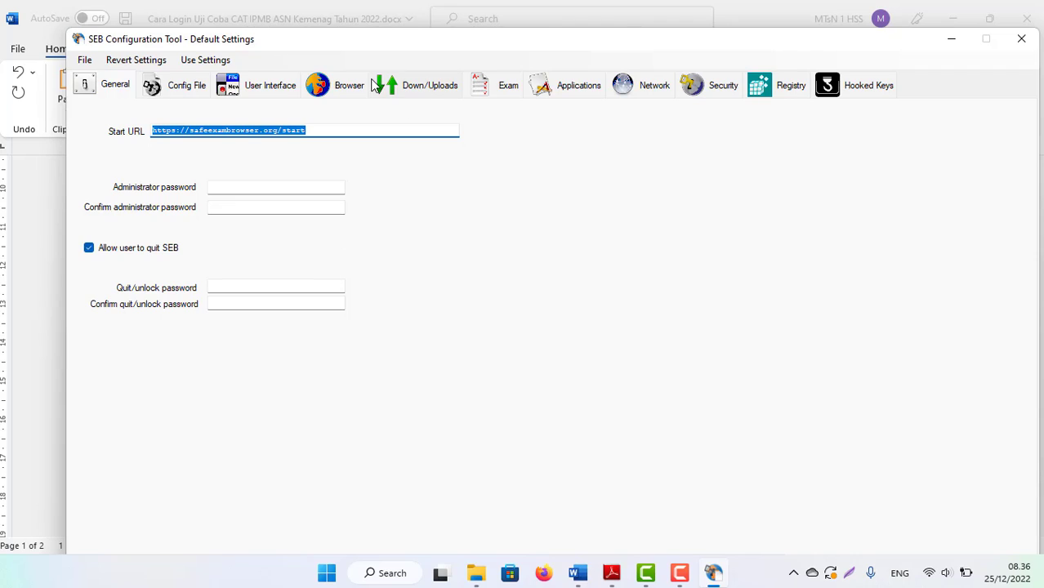
drag(319, 128, 70, 119)
key(ctrl+v)
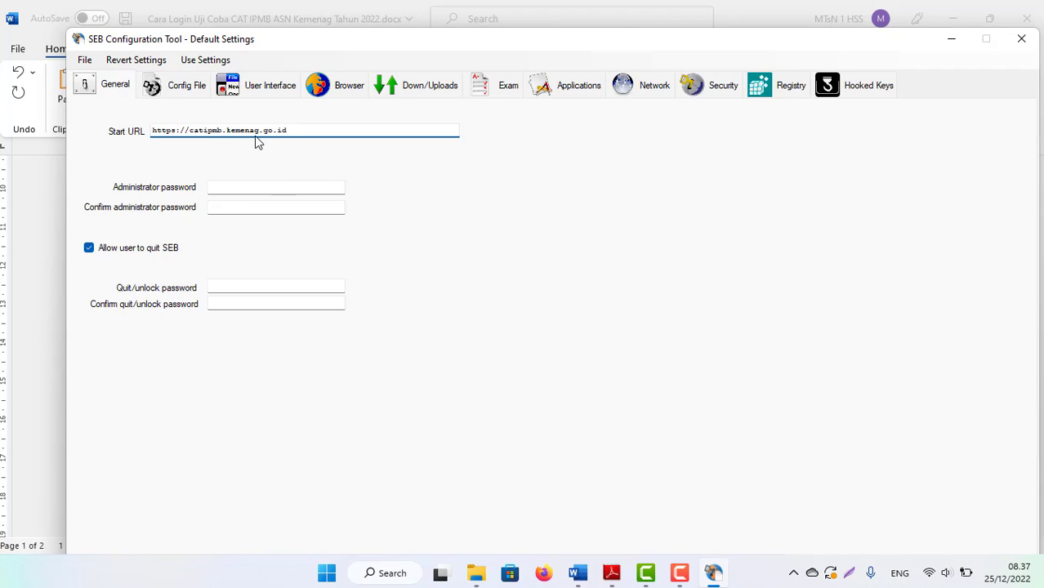
- Copy the item b key from the Word instructions into the browser setting for the suffix added to any user agent
click(353, 94)
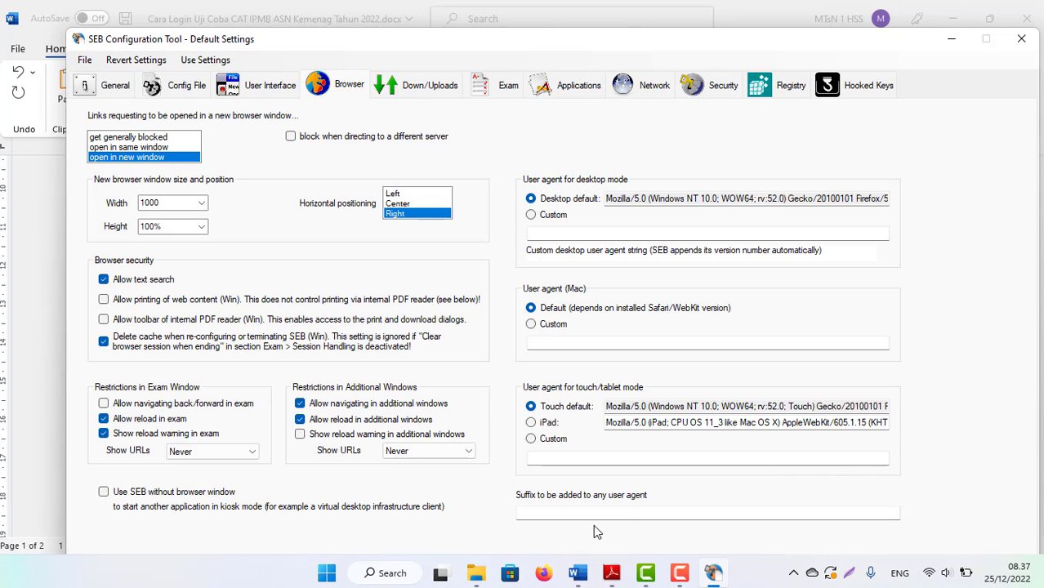
click(535, 512)
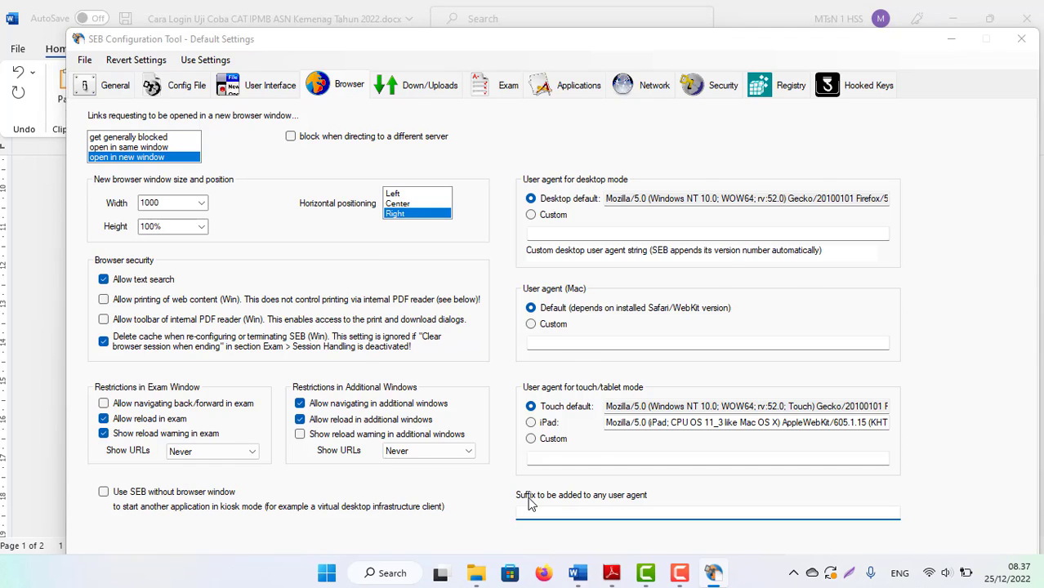
key(alt+Tab)
drag(572, 494, 289, 500)
key(ctrl+c)
key(alt+Tab)
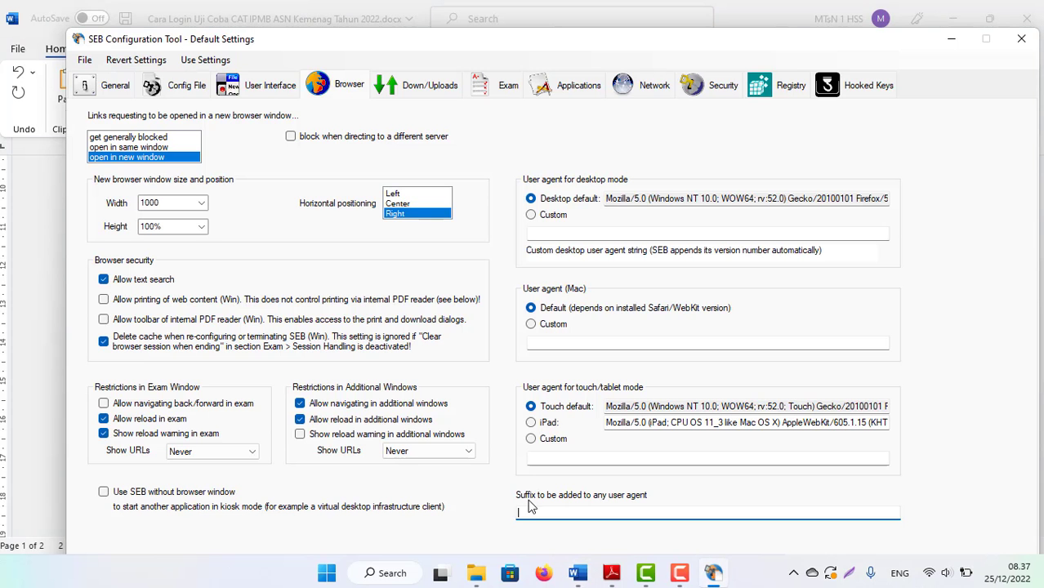
key(ctrl+v)
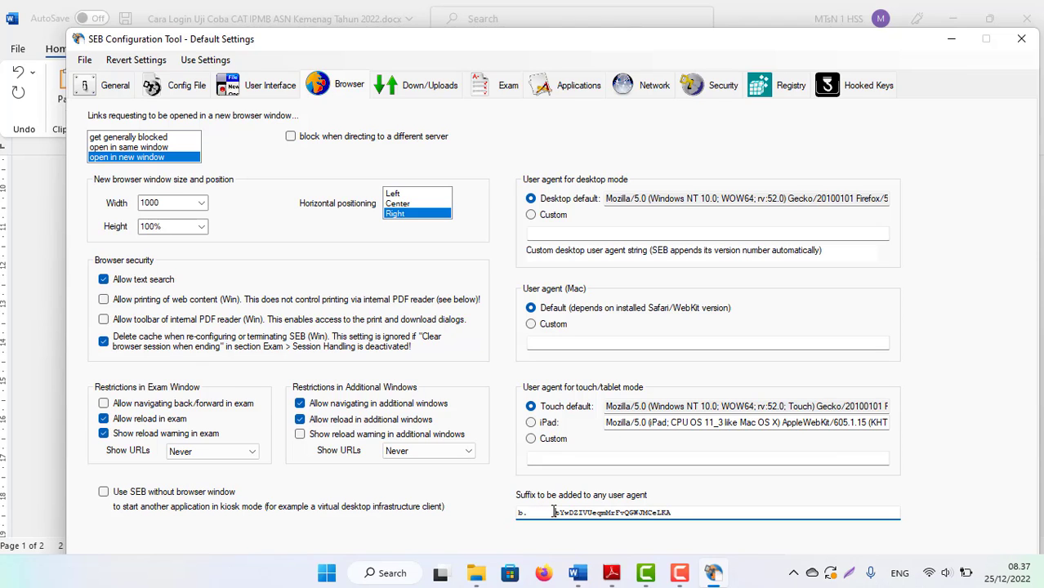
- Remove the stray "b." list marker and spacing before the user agent suffix, and compare the suffix with item b in the Word document
click(554, 512)
key(BackSpace)
key(BackSpace)
key(BackSpace)
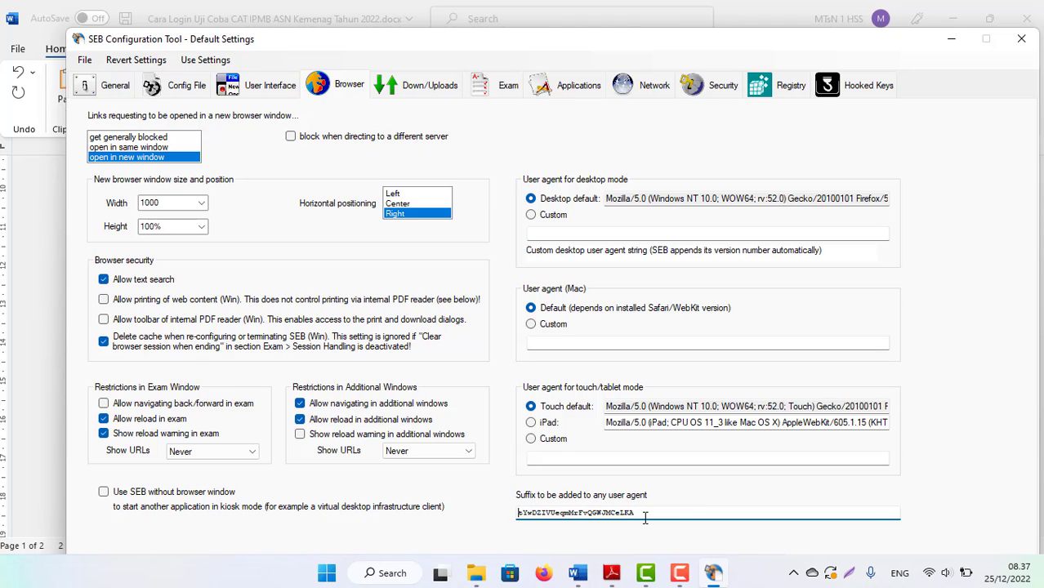
key(alt+Tab)
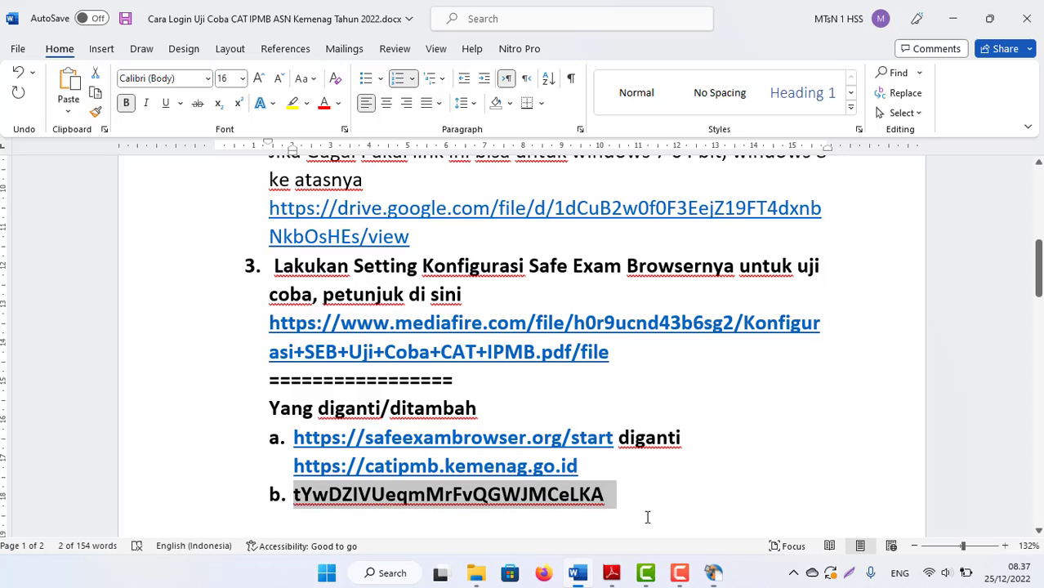
click(276, 500)
key(alt+Tab)
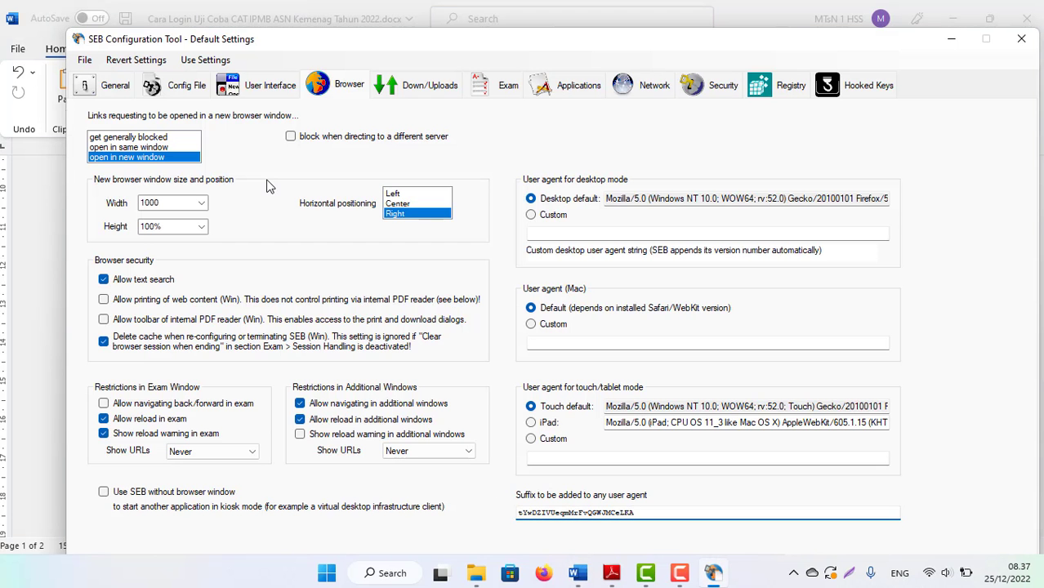
- Save the modified SEB settings
click(84, 61)
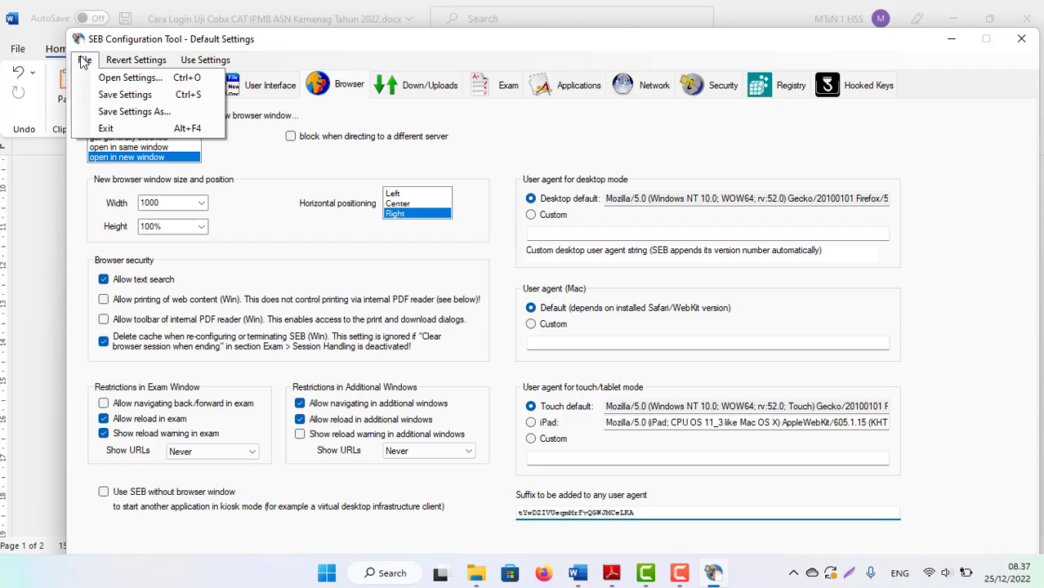
click(133, 92)
click(84, 60)
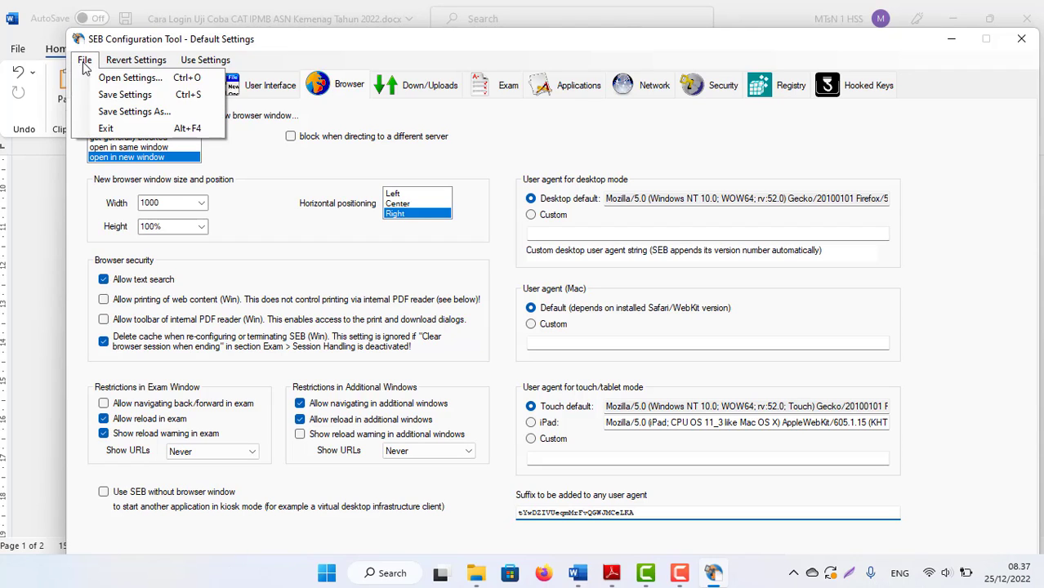
click(124, 95)
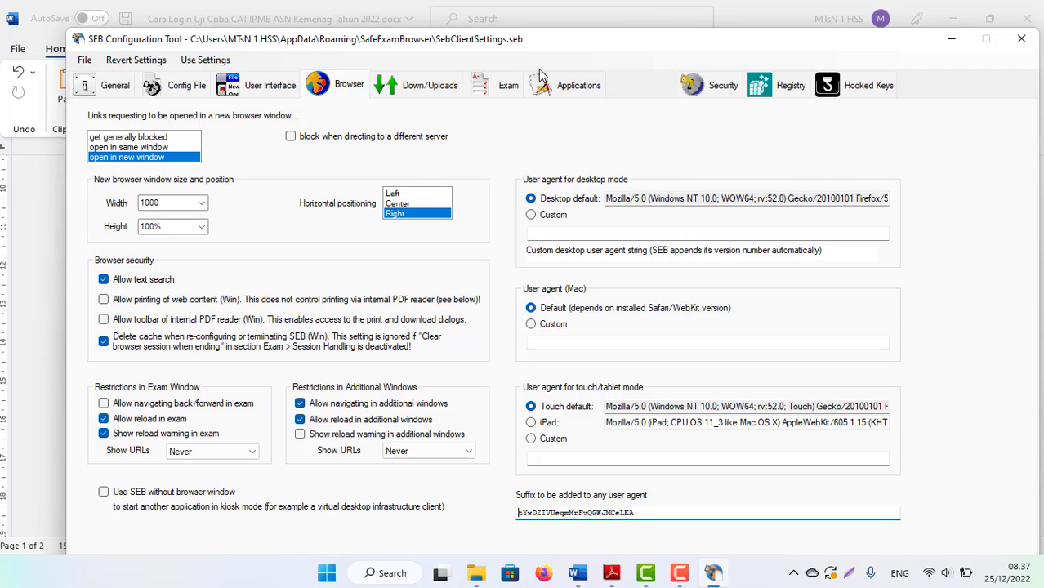
- Save the SEB settings once more and close the SEB Configuration Tool
click(84, 59)
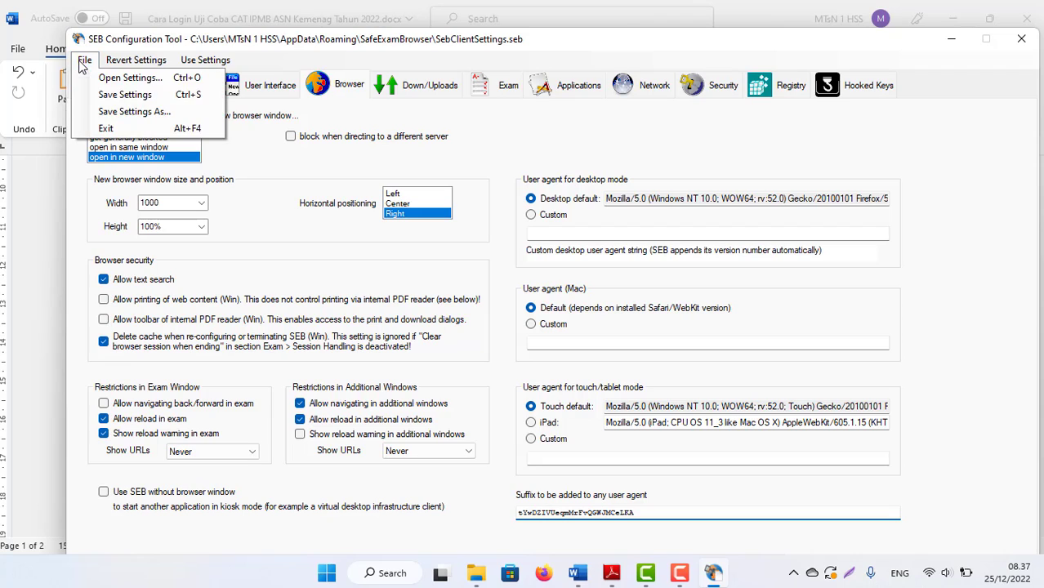
click(131, 95)
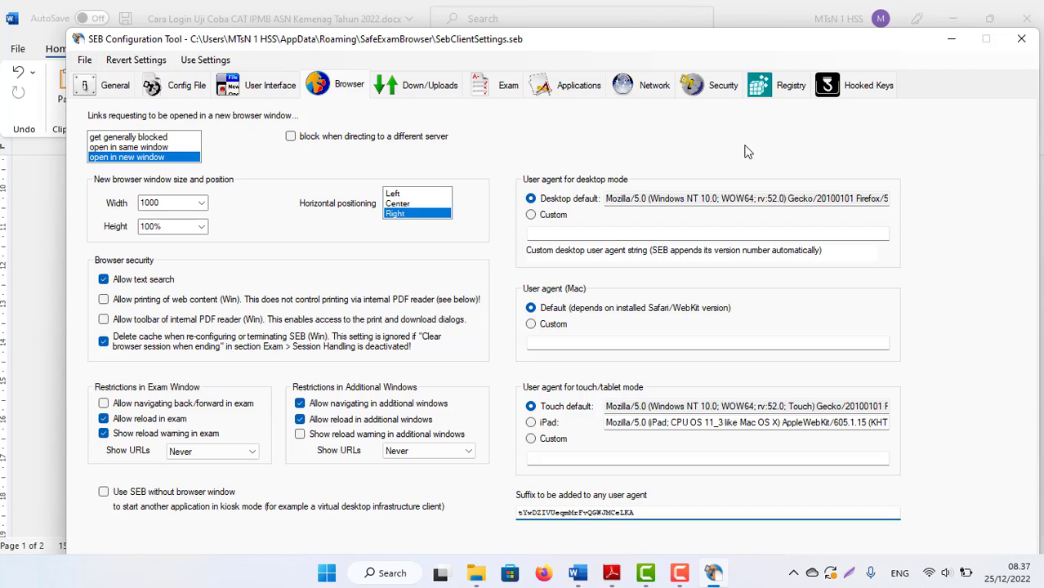
click(1019, 40)
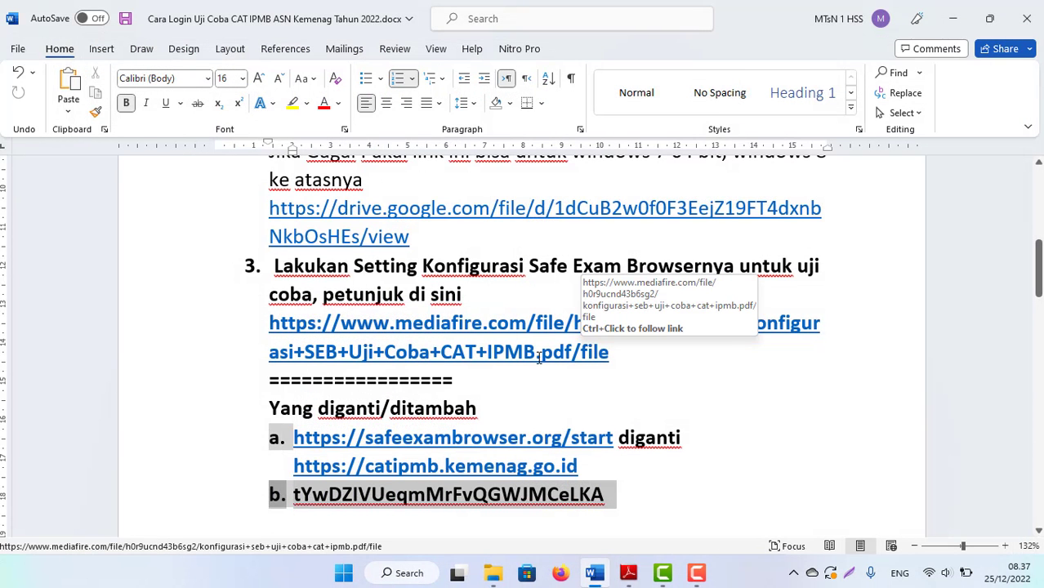
- Review item 4 of the Word instructions about opening SafeExamBrowser.exe after the configuration
scroll(539, 357, down, 3)
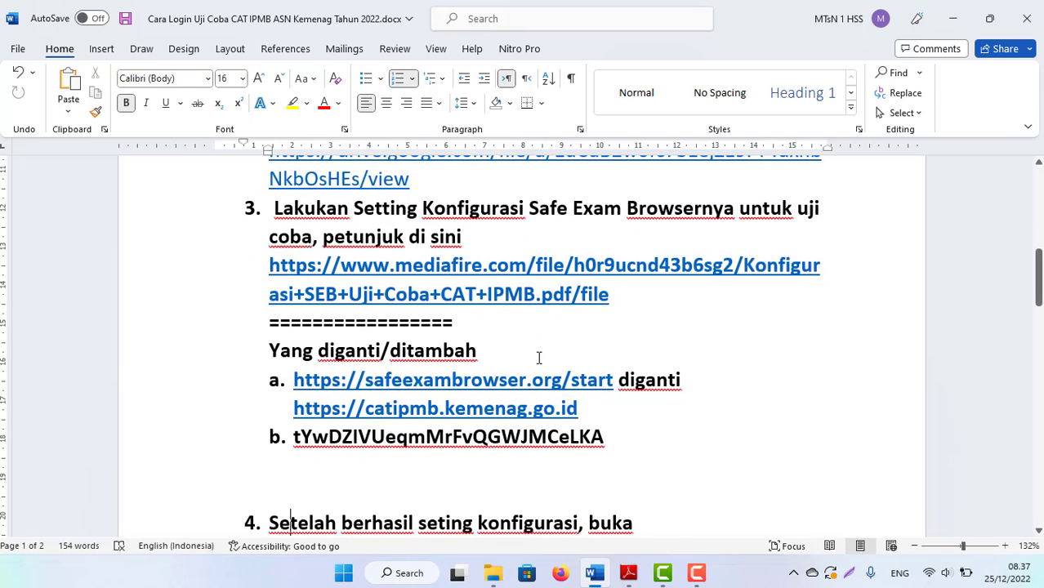
scroll(538, 357, down, 4)
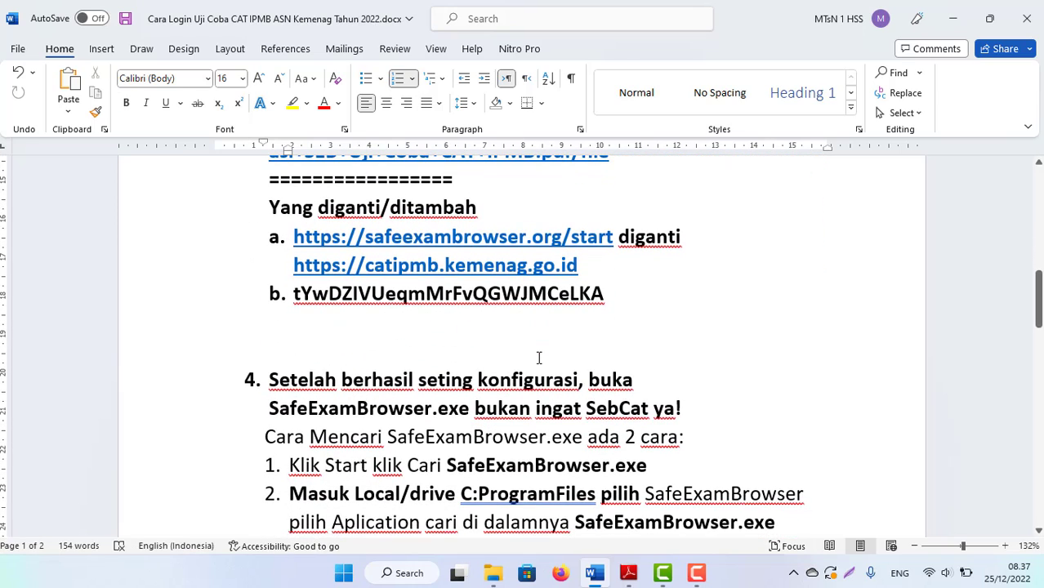
key(Down)
key(Down)
key(Down)
key(Up)
key(Up)
key(Up)
key(Up)
key(Up)
key(Up)
key(Up)
key(Up)
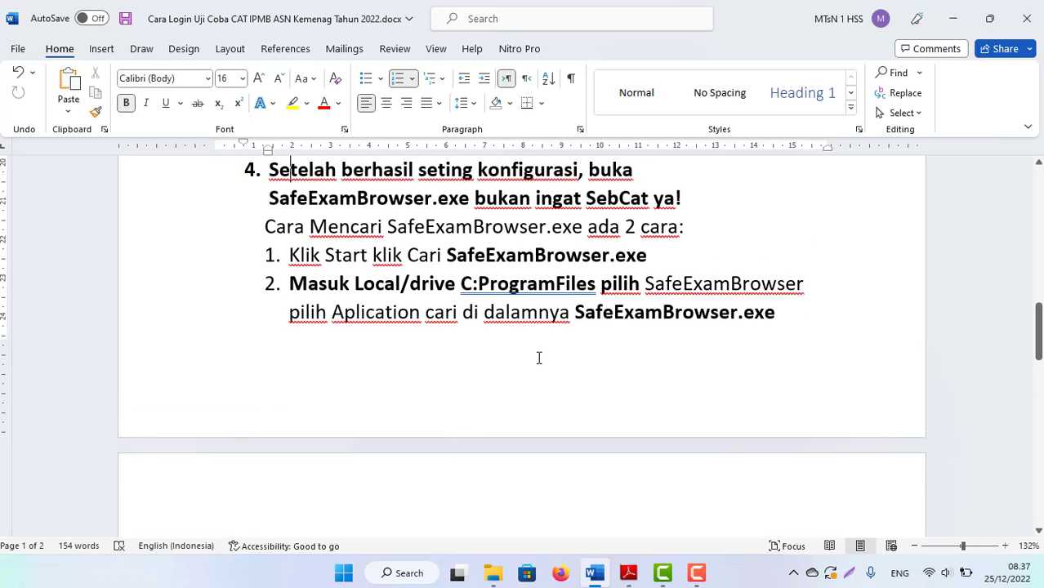
key(Up)
key(Up)
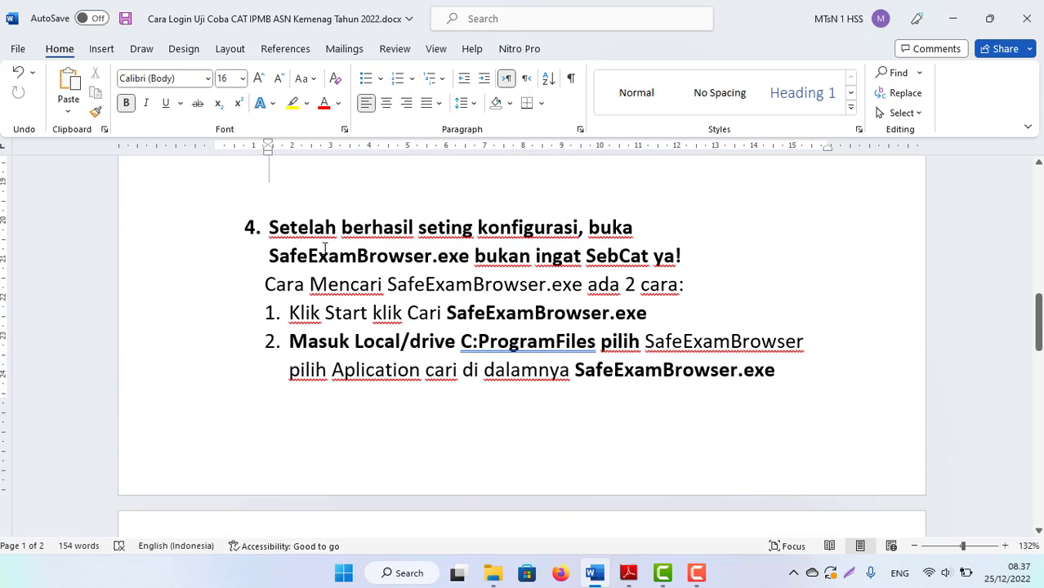
drag(267, 260, 462, 263)
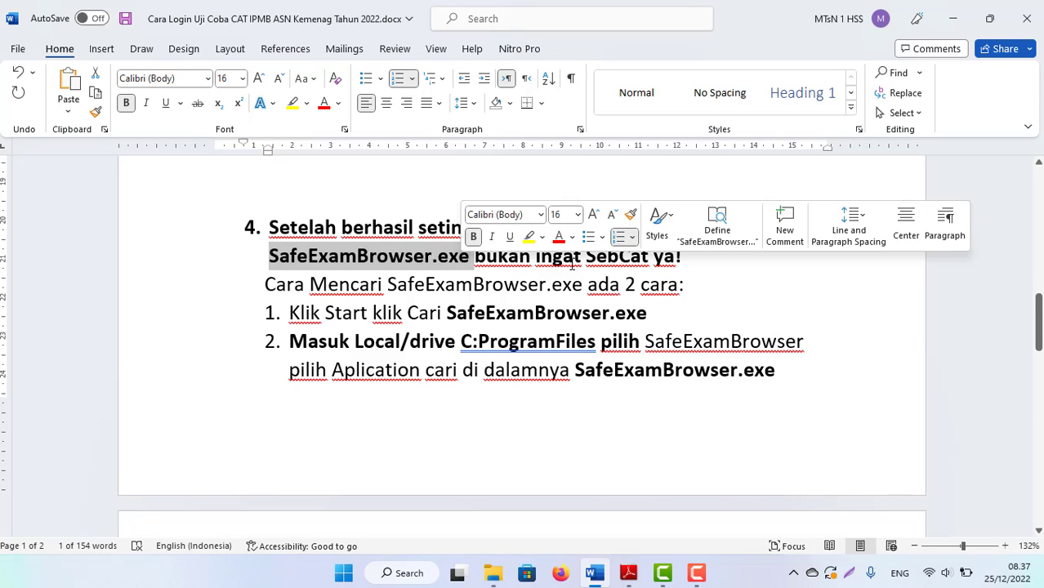
- Move the word "ingat" in item 4 so that the sentence ends with "SebCat ingat ya!"
click(571, 261)
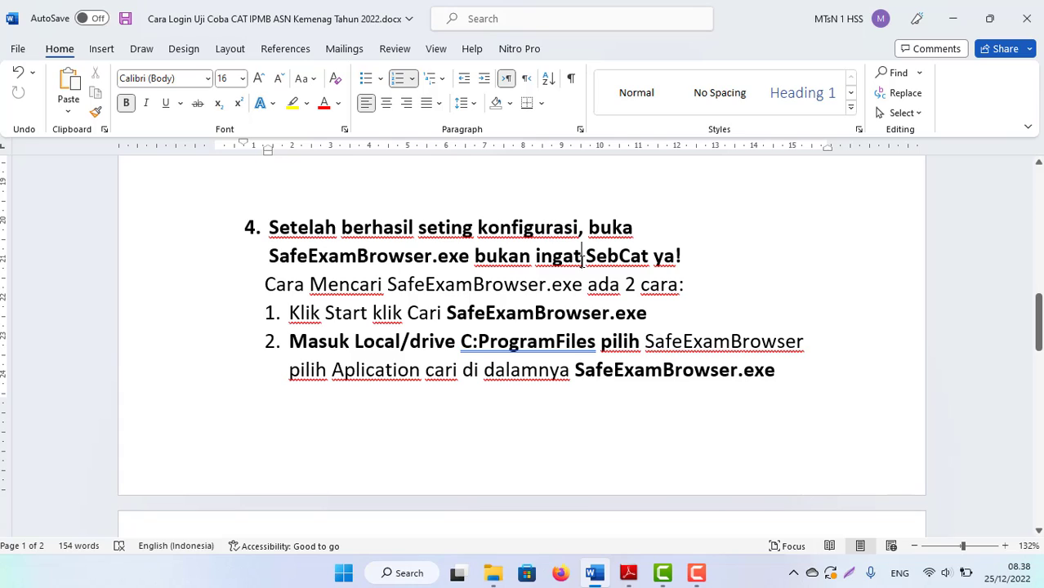
key(BackSpace)
key(BackSpace)
key(BackSpace)
key(BackSpace)
key(BackSpace)
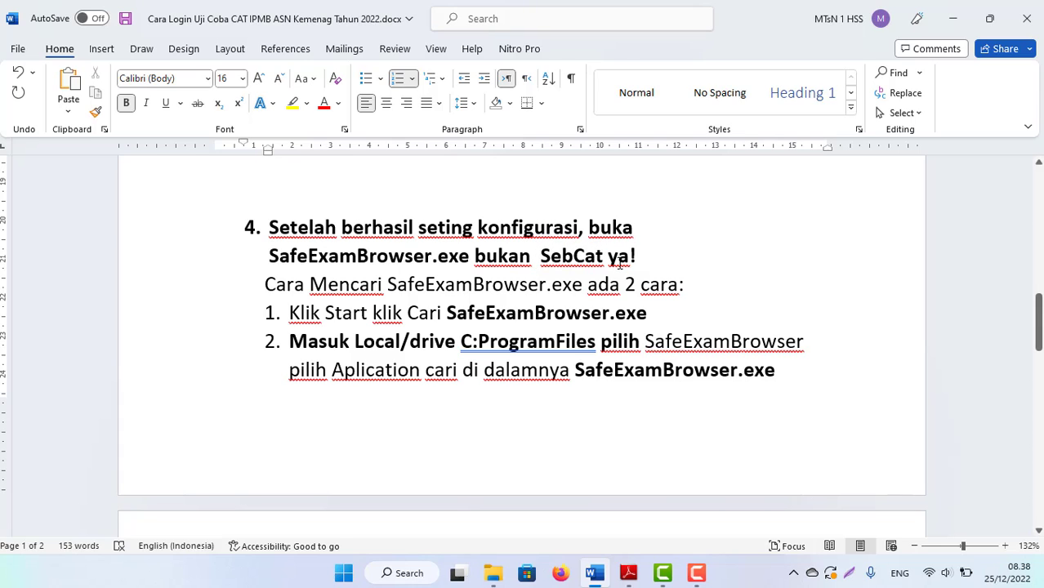
click(608, 257)
text(ingat)
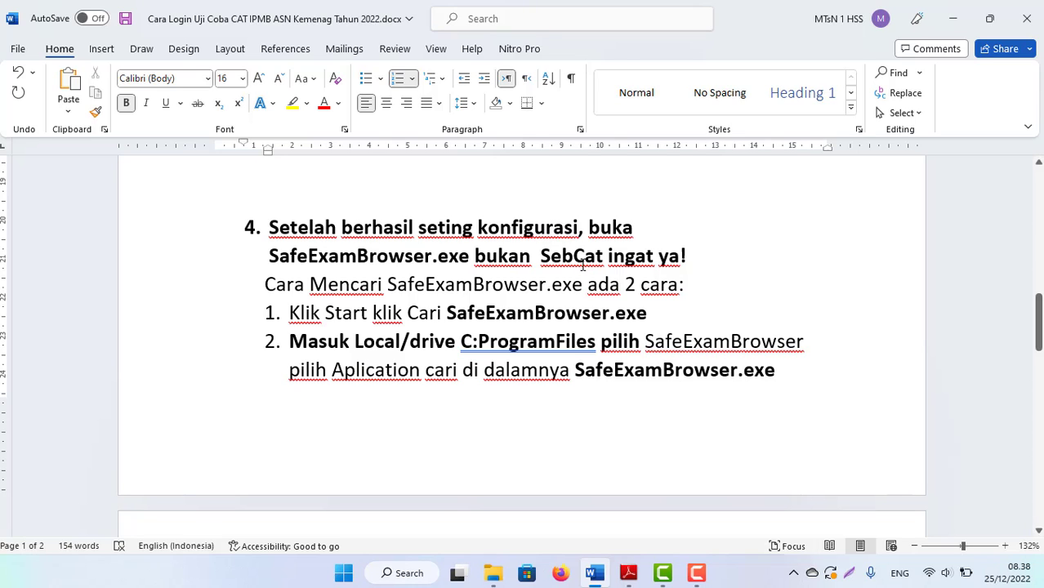
- Look at the SebCAT_IP_IMB shortcut on the desktop, then return to the SafeExamBrowser.exe instructions in Word
key(super+d)
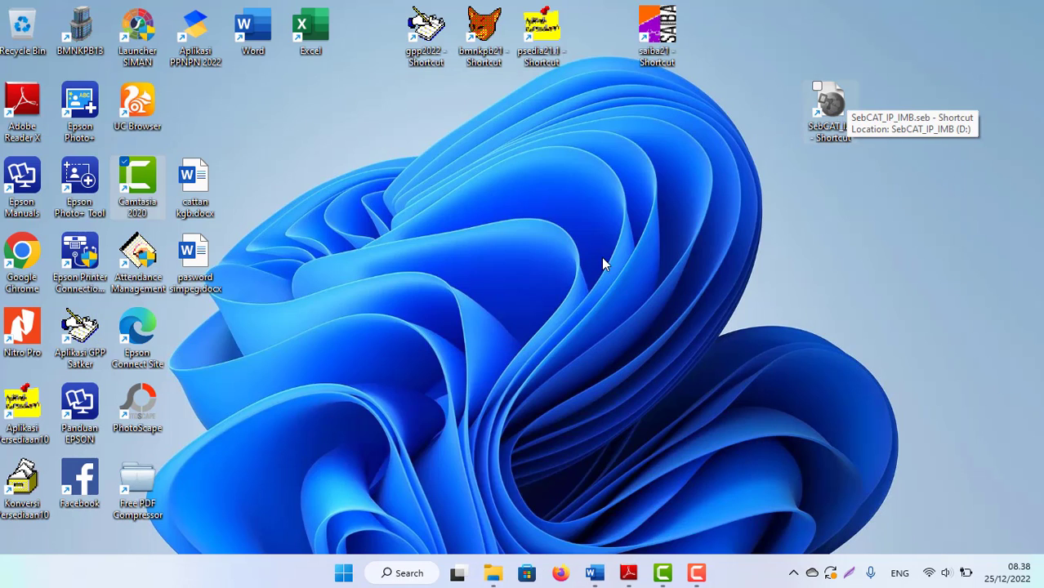
key(super+d)
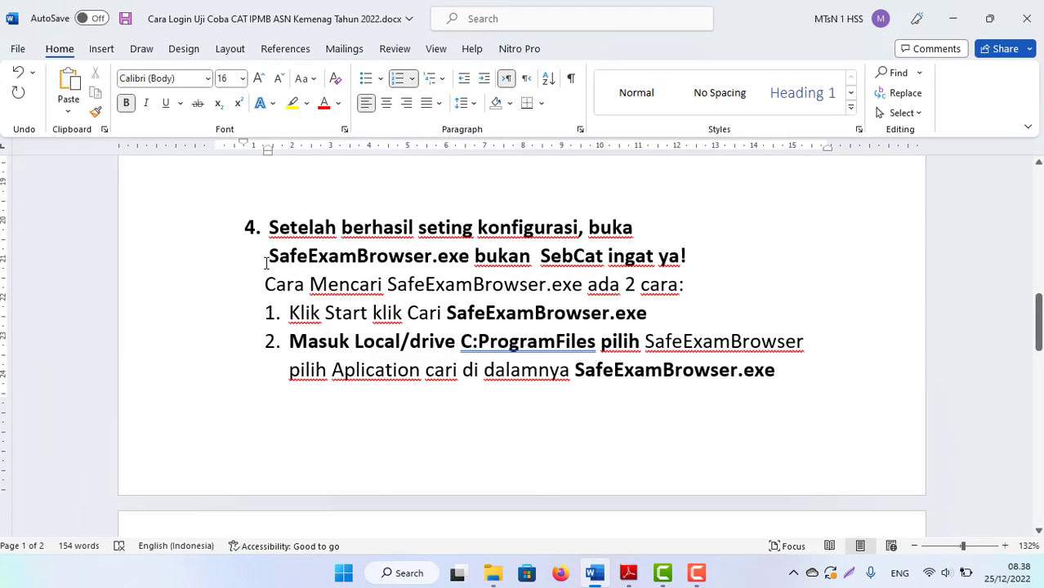
drag(268, 256, 387, 256)
click(445, 313)
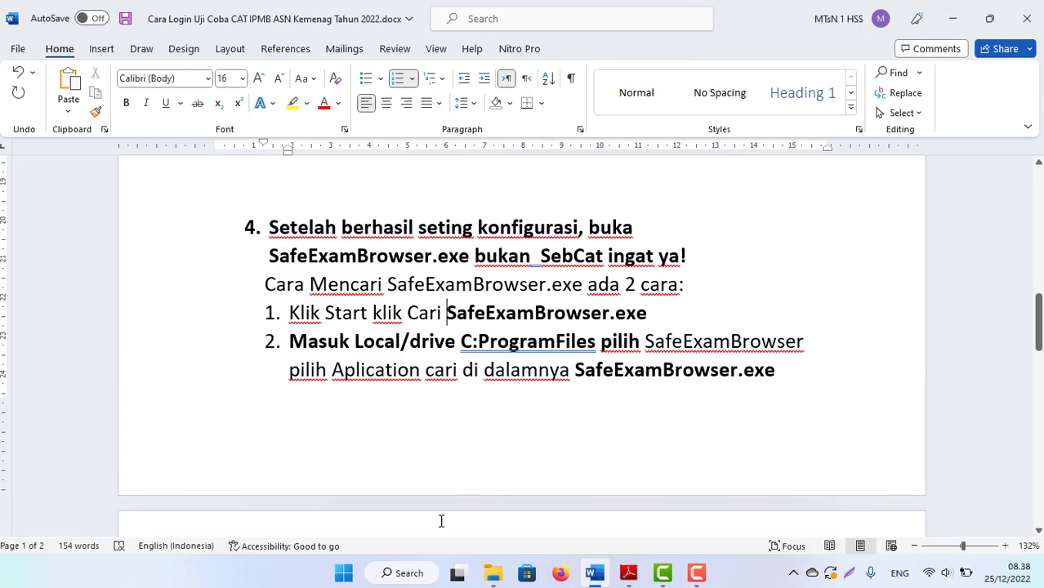
- Copy the name SafeExamBrowser from method 1 in the Word instructions and search Windows for it
click(387, 576)
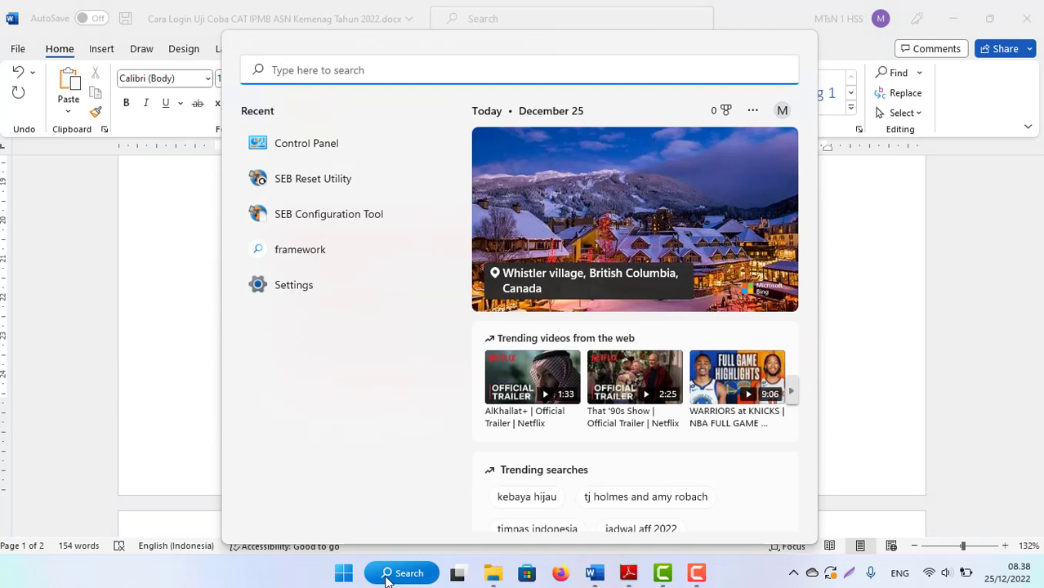
click(208, 459)
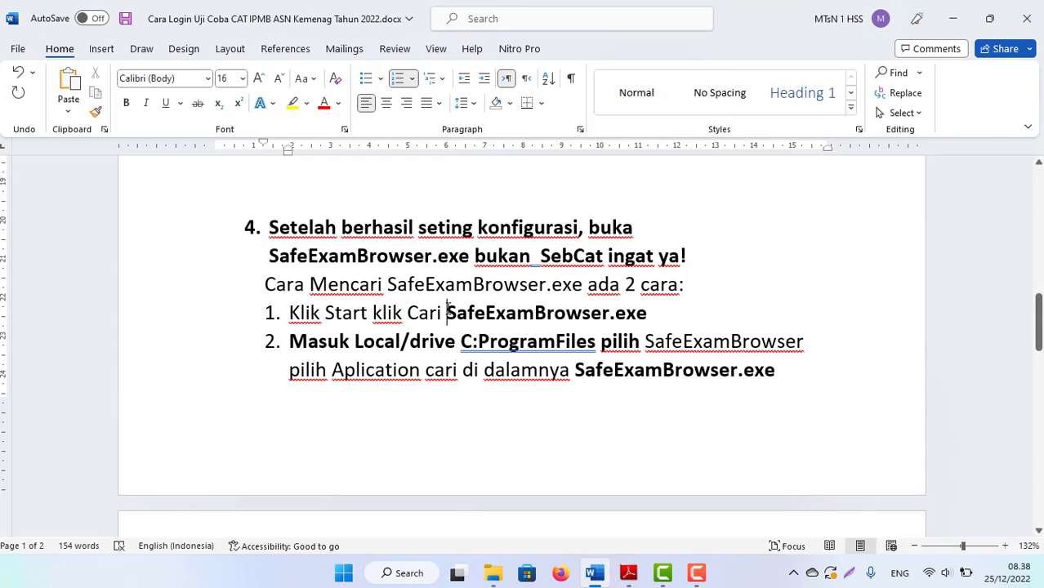
drag(446, 313, 608, 318)
key(ctrl+c)
click(387, 573)
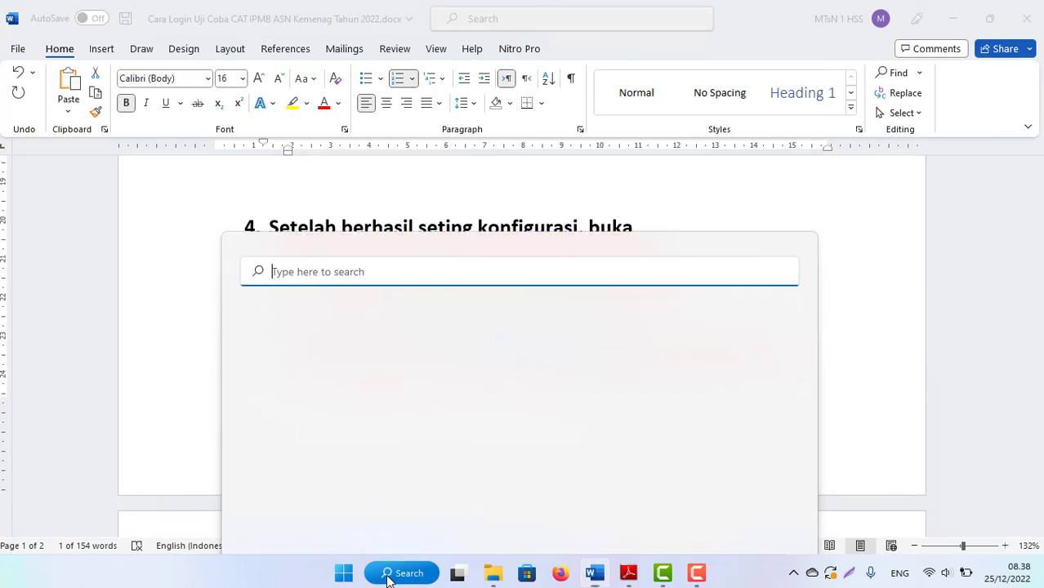
key(ctrl+v)
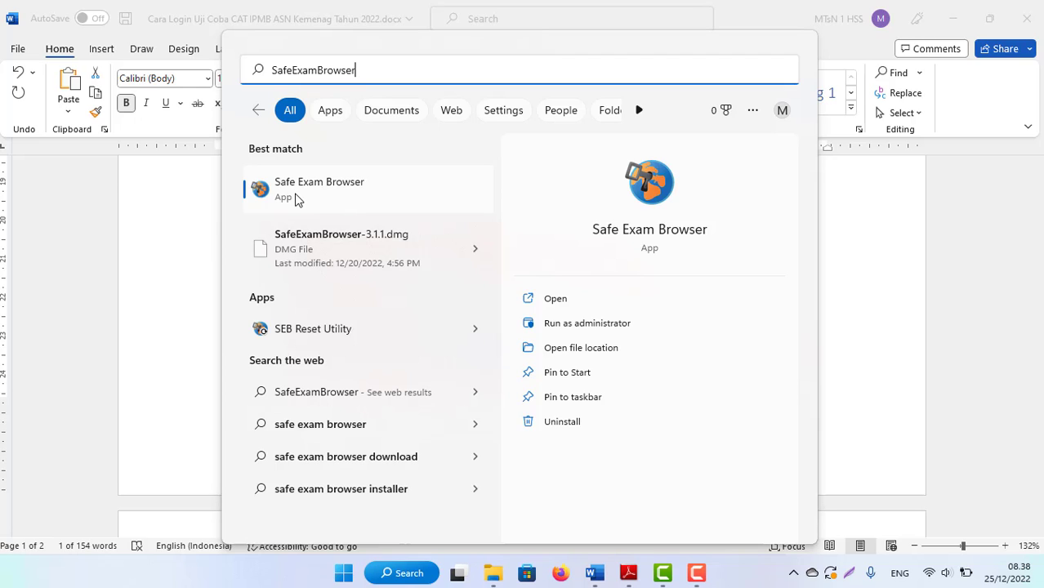
- Open the file location of the Safe Exam Browser app, and from its shortcut open the folder containing SafeExamBrowser.exe
click(581, 348)
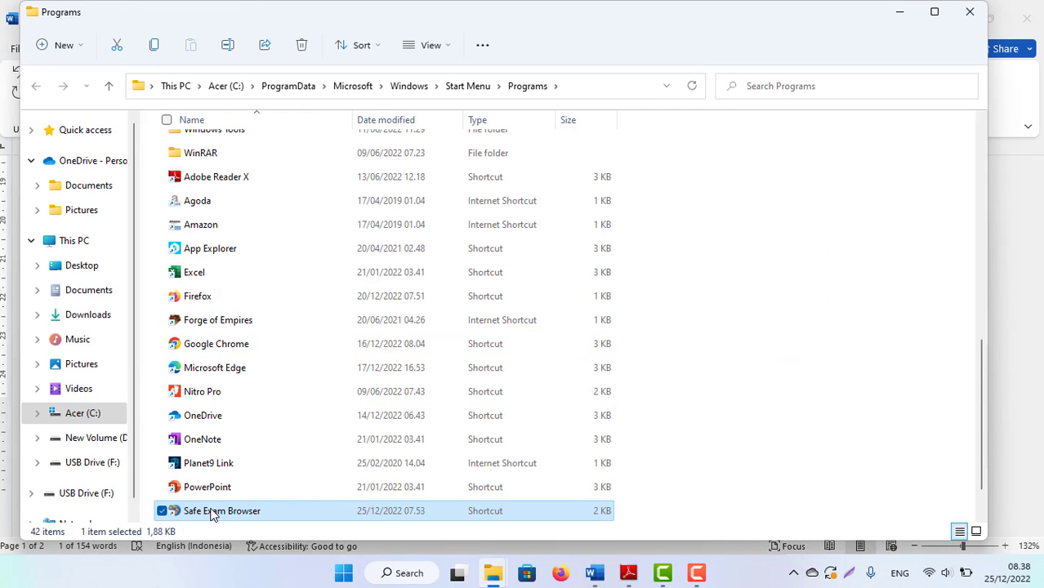
right_click(211, 514)
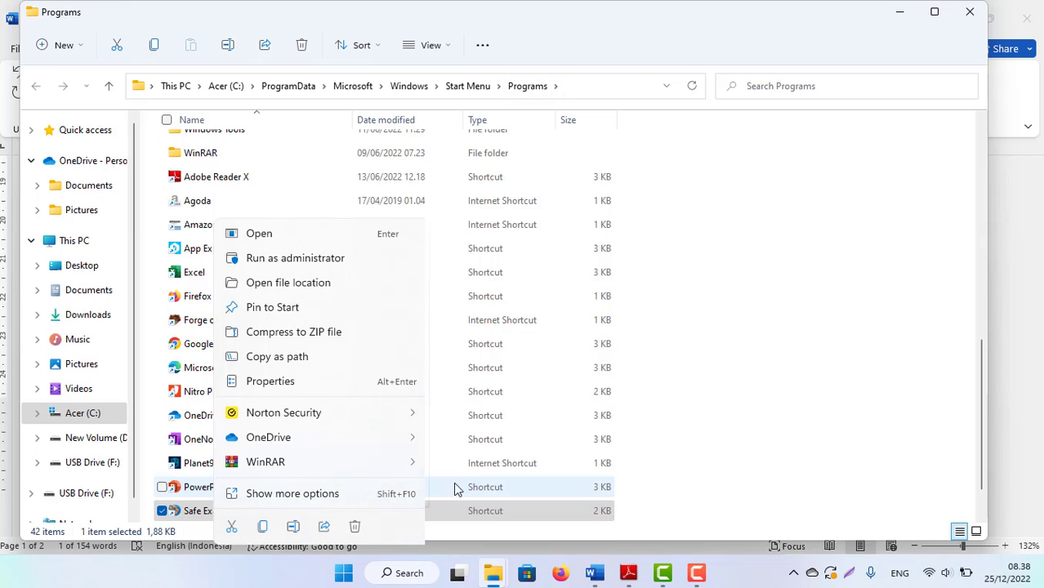
click(290, 496)
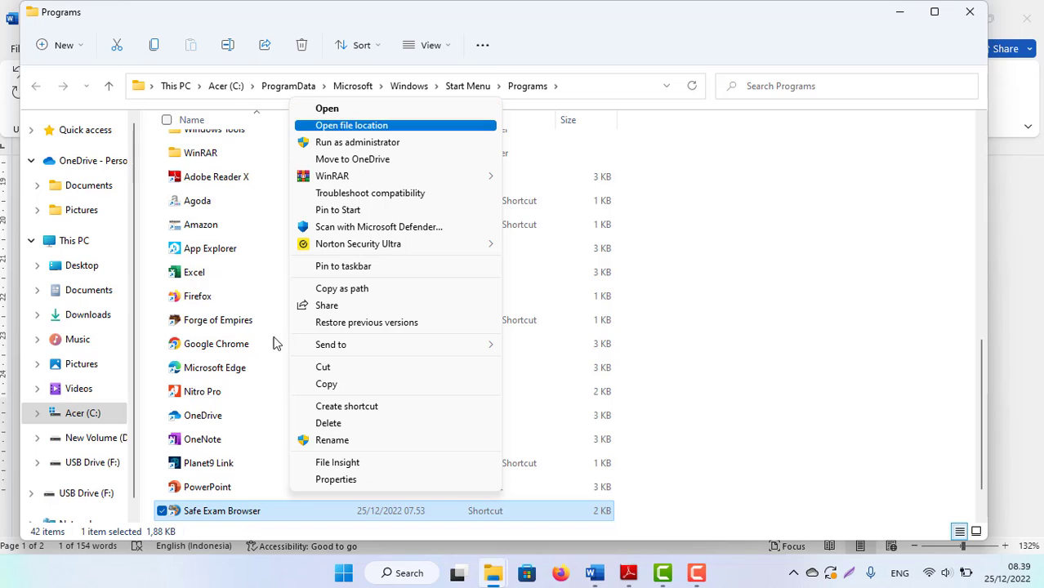
click(214, 511)
right_click(212, 512)
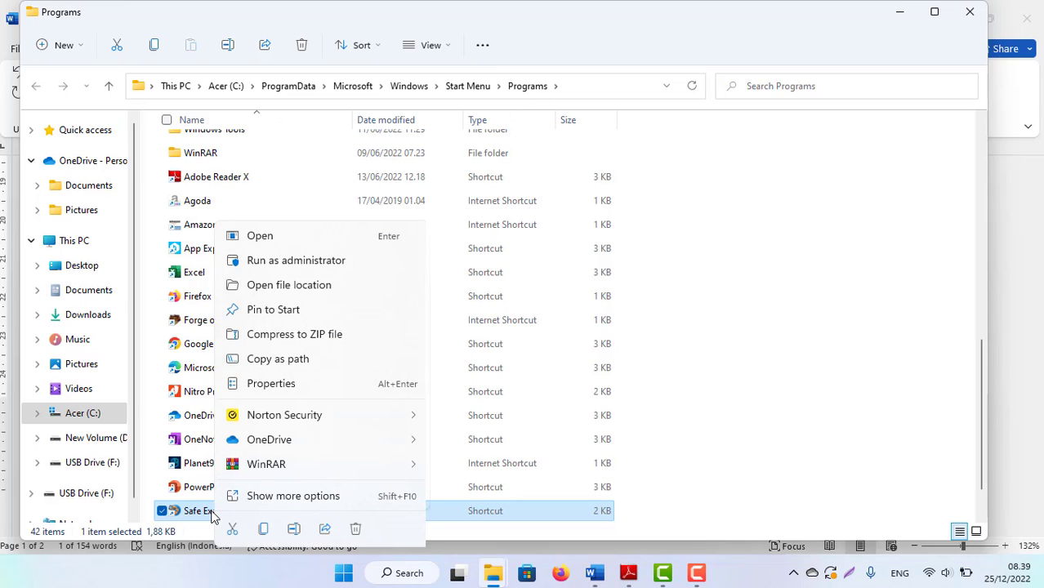
click(306, 503)
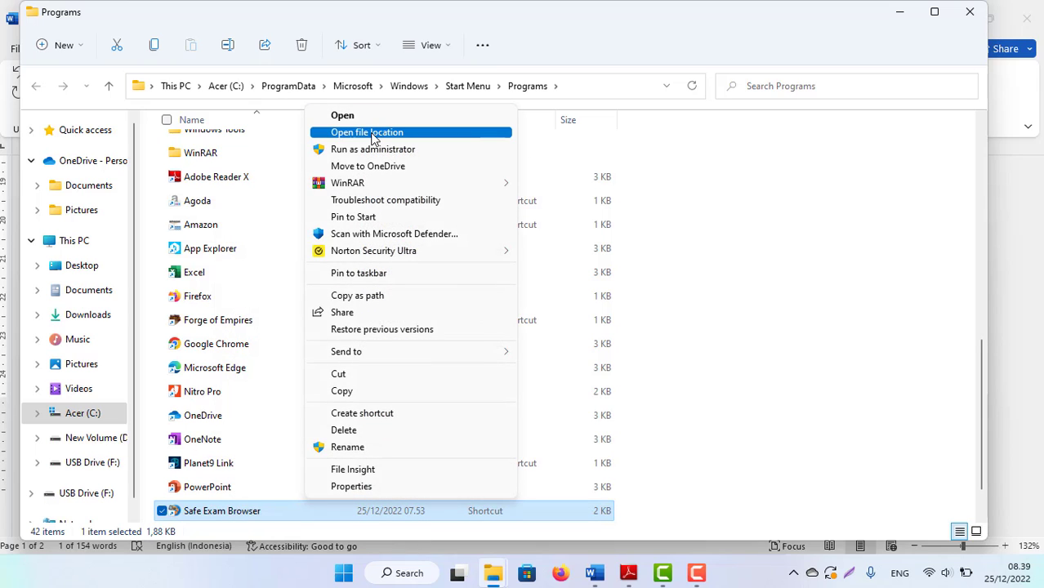
click(371, 134)
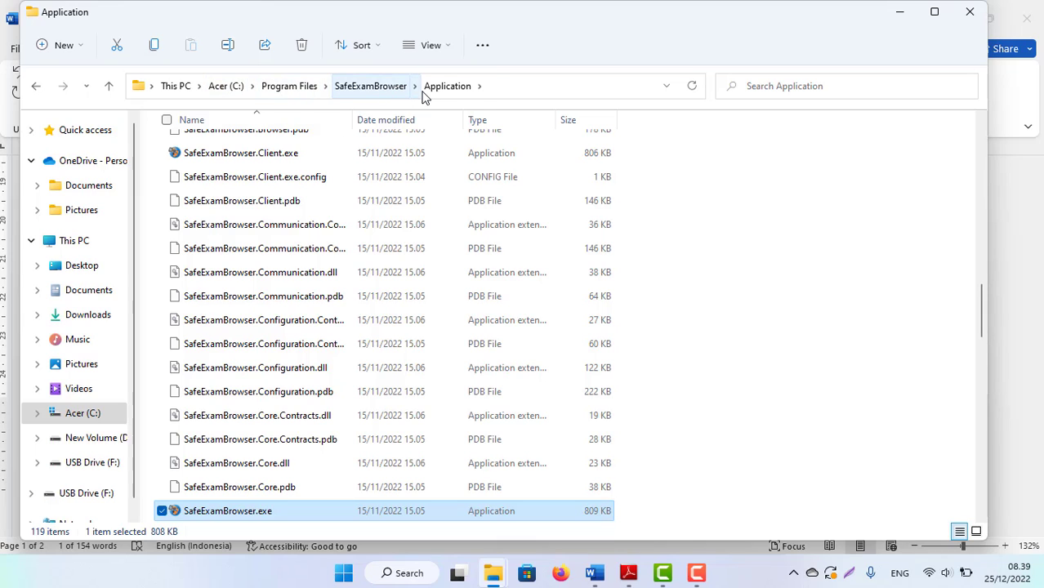
- Create a desktop shortcut to SafeExamBrowser.exe and close the Application folder window
right_click(191, 511)
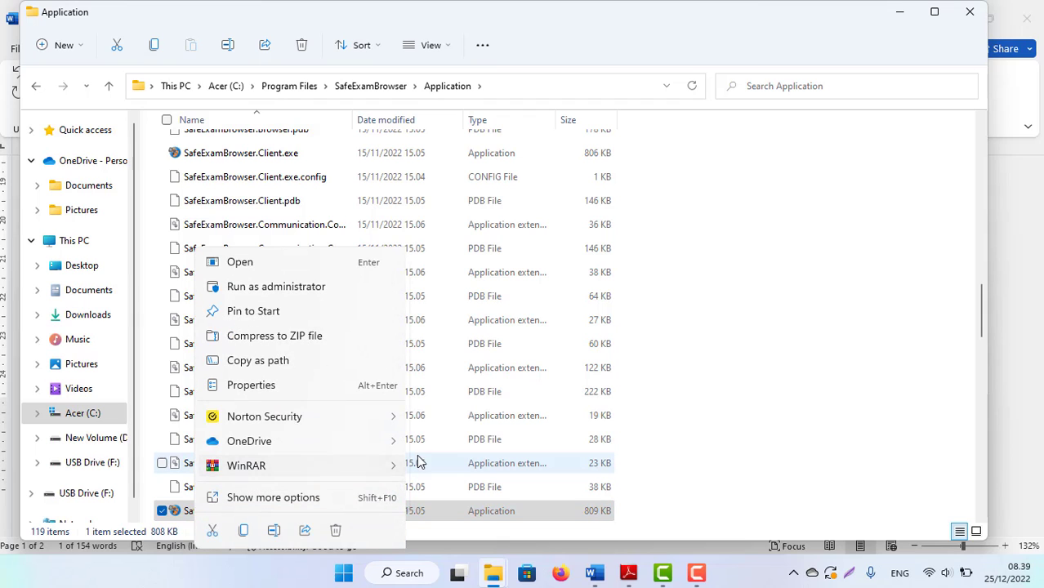
click(311, 497)
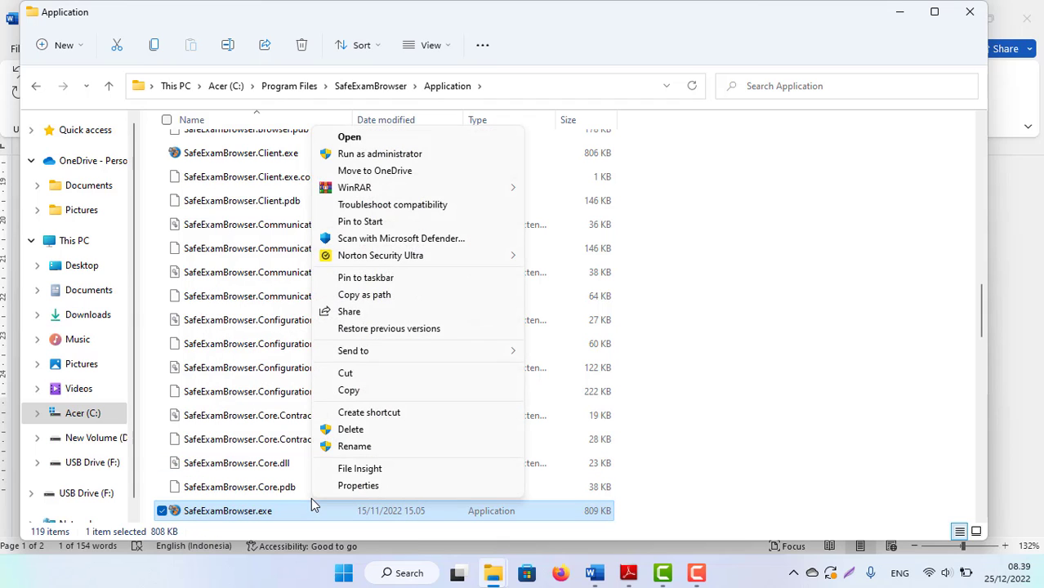
mouse_move(464, 353)
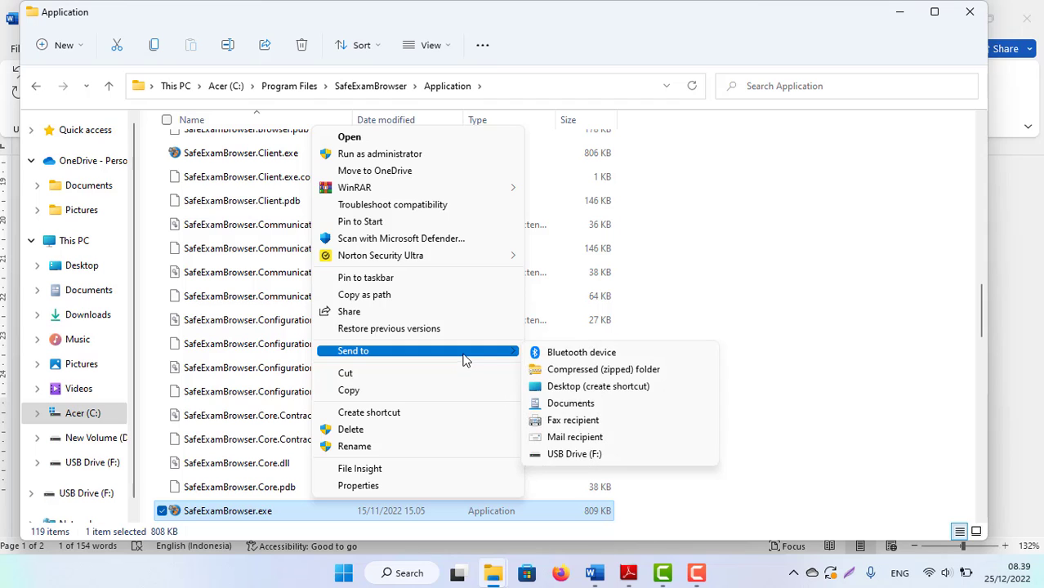
click(225, 513)
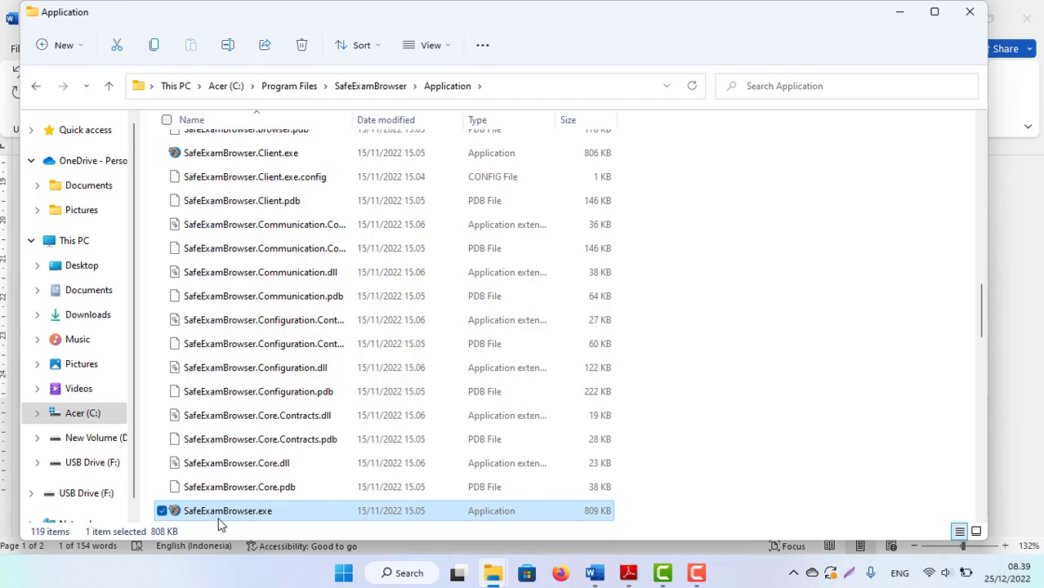
right_click(219, 523)
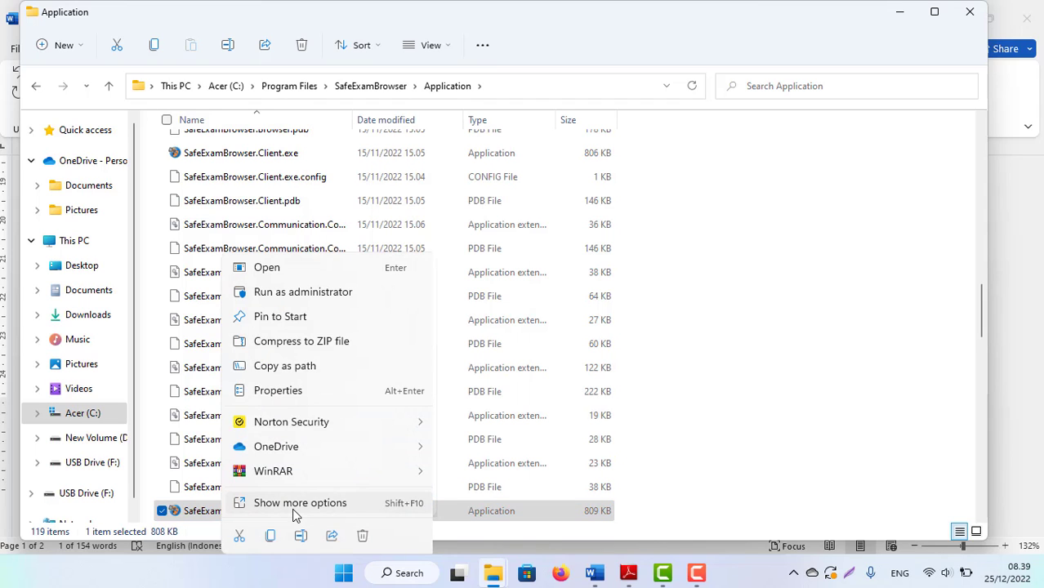
click(291, 506)
mouse_move(464, 362)
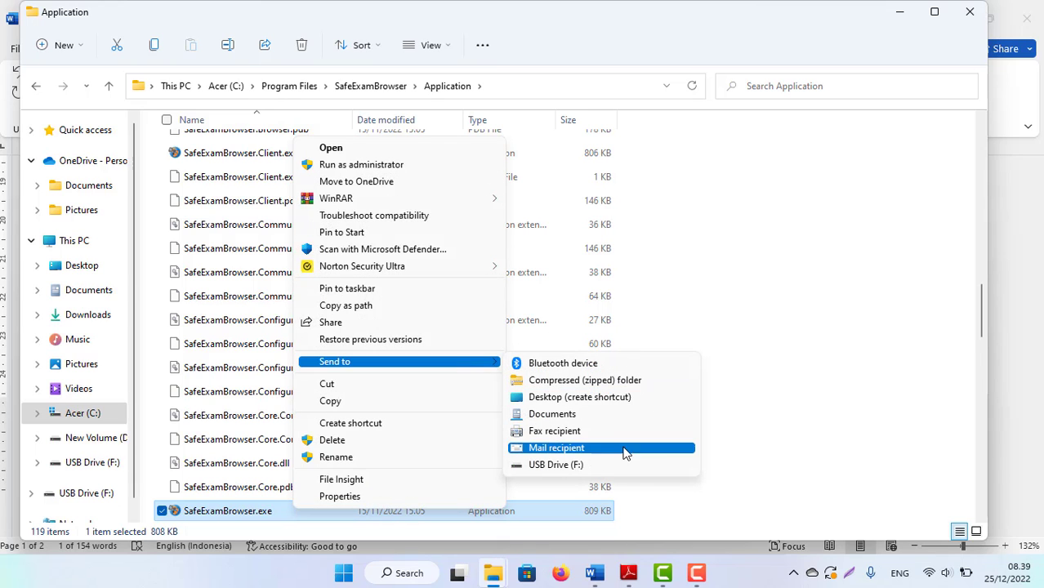
click(557, 397)
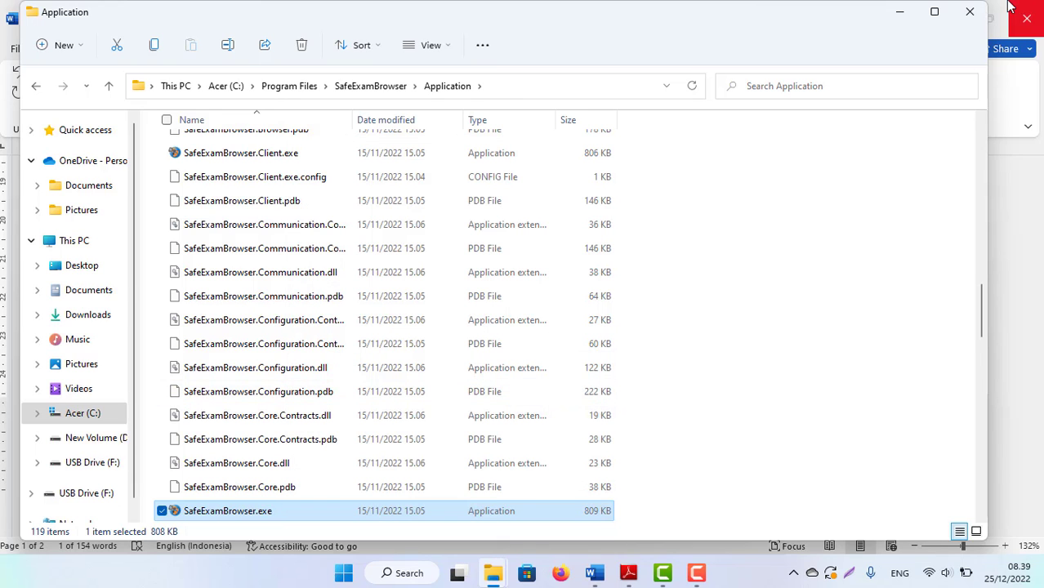
click(971, 14)
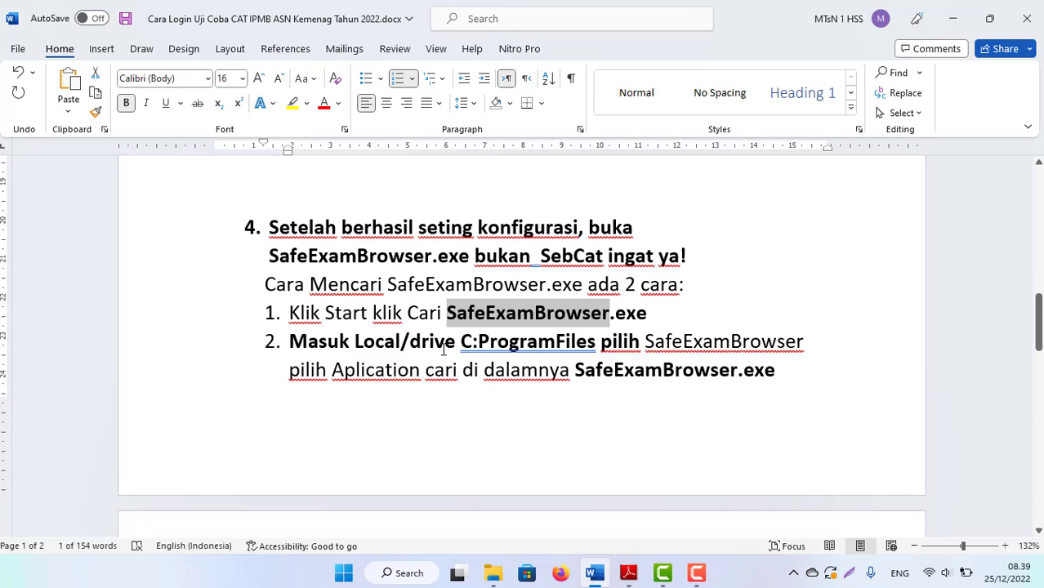
- Following method 2 in the Word instructions, open C:\Program Files\SafeExamBrowser\Application in File Explorer and maximize the window
click(578, 343)
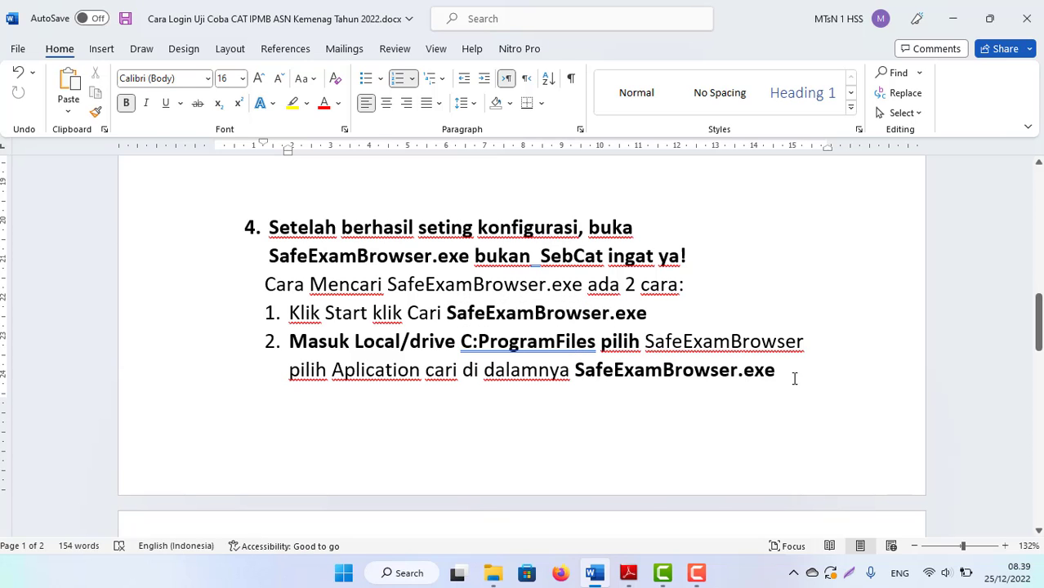
drag(794, 378, 454, 438)
click(455, 370)
key(super+e)
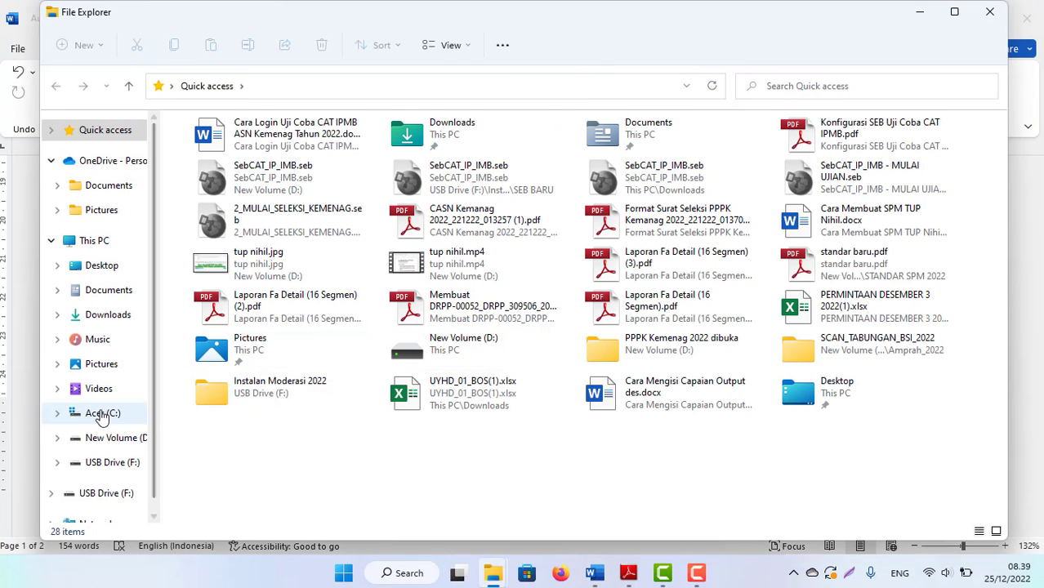
click(102, 414)
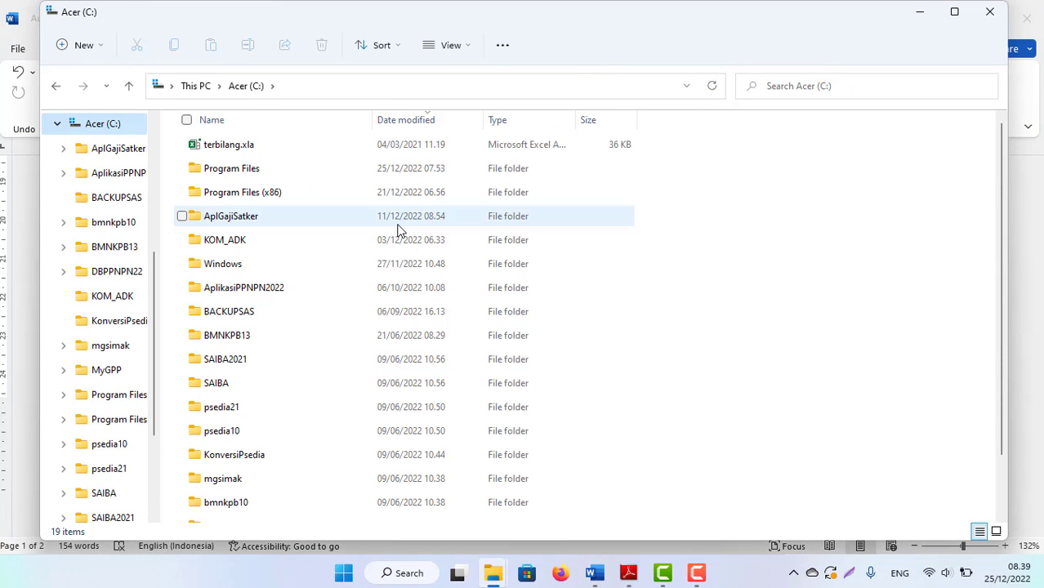
click(255, 176)
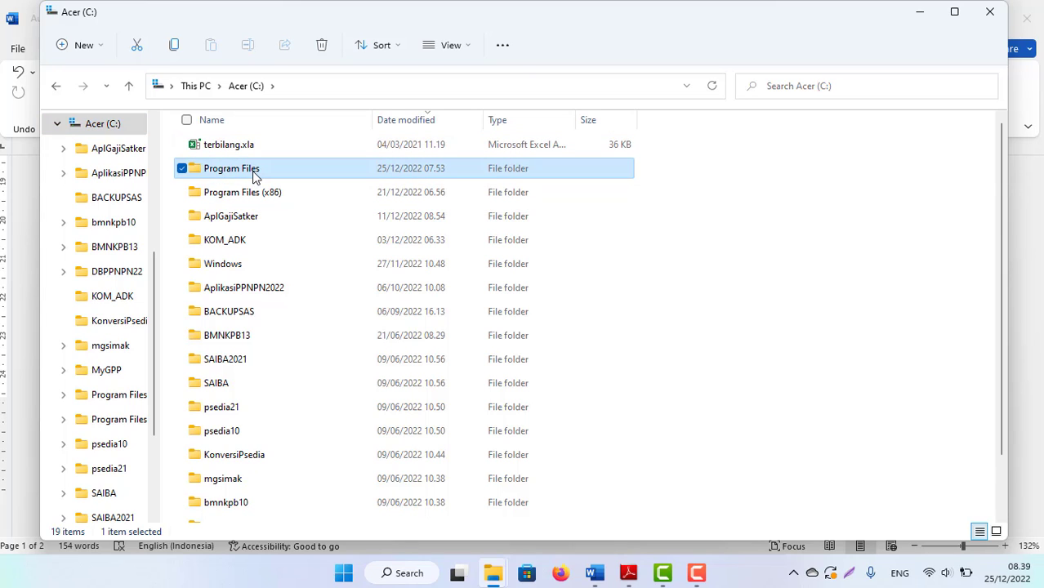
double_click(255, 176)
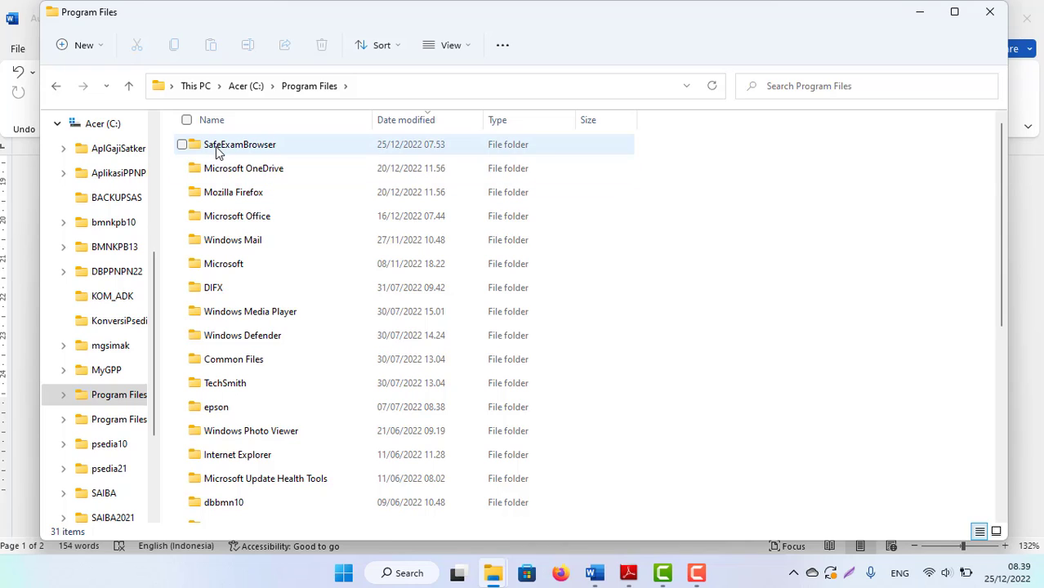
double_click(216, 153)
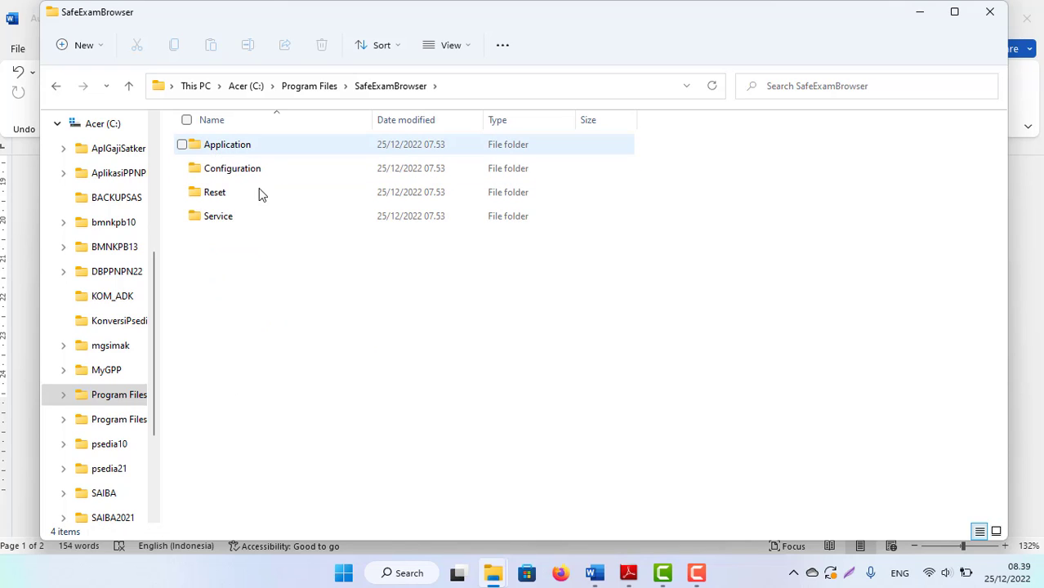
double_click(241, 149)
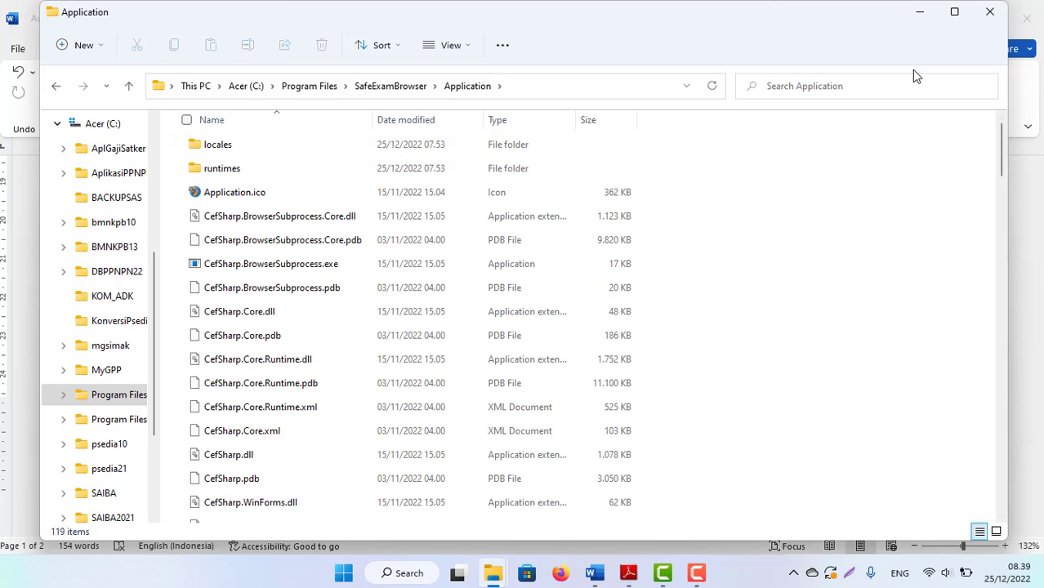
click(954, 11)
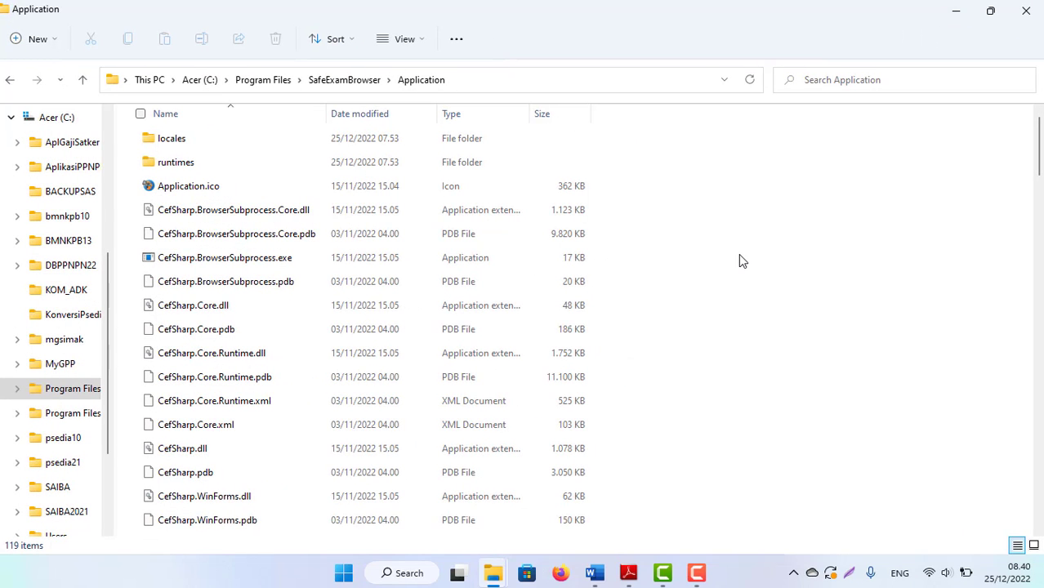
- Enter "safe" as the folder search text and filter the Application folder to show only files of type Application
key(Tab)
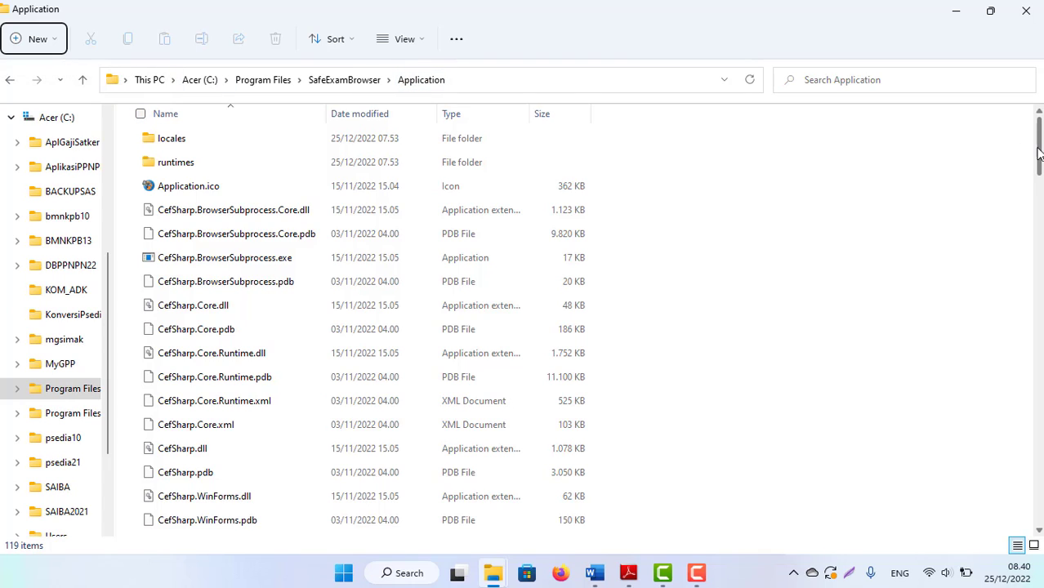
click(821, 80)
text(saf)
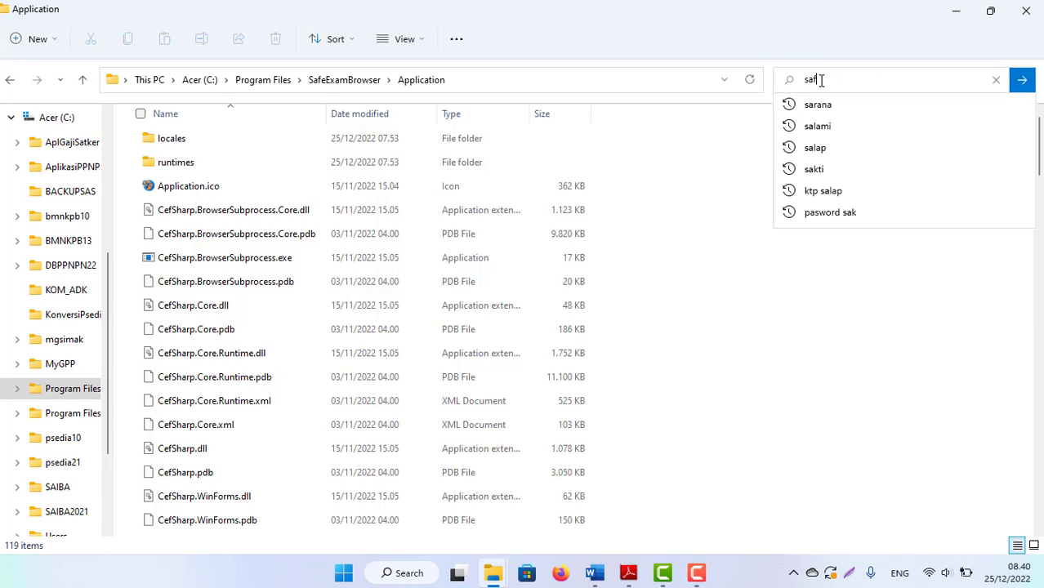
text(e)
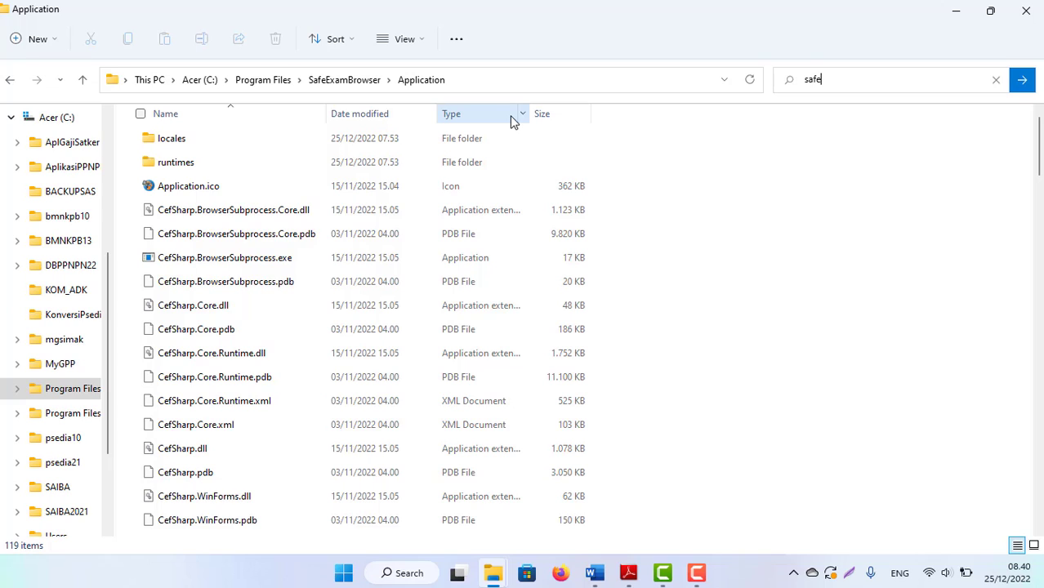
click(523, 113)
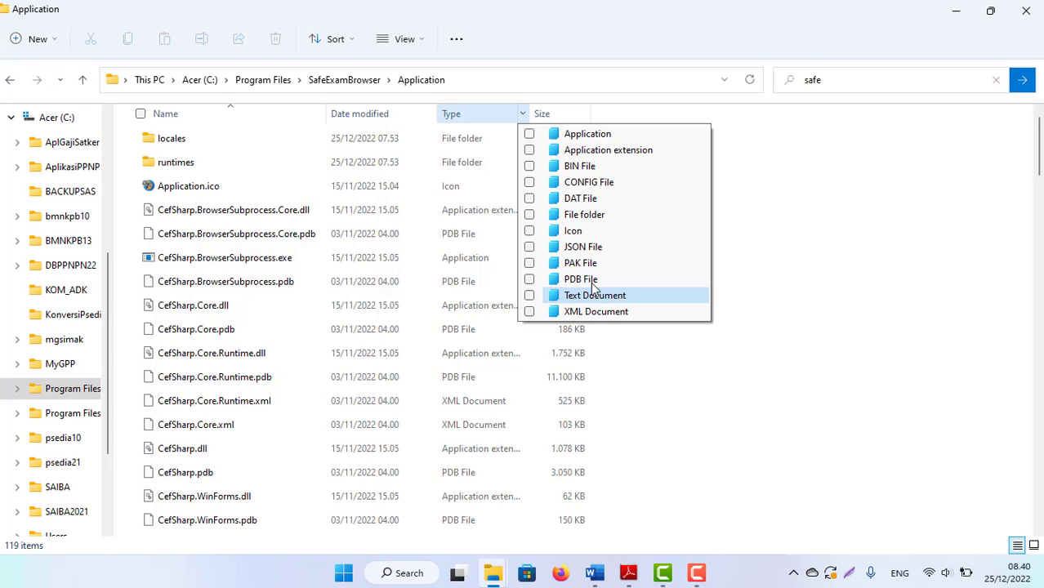
click(580, 137)
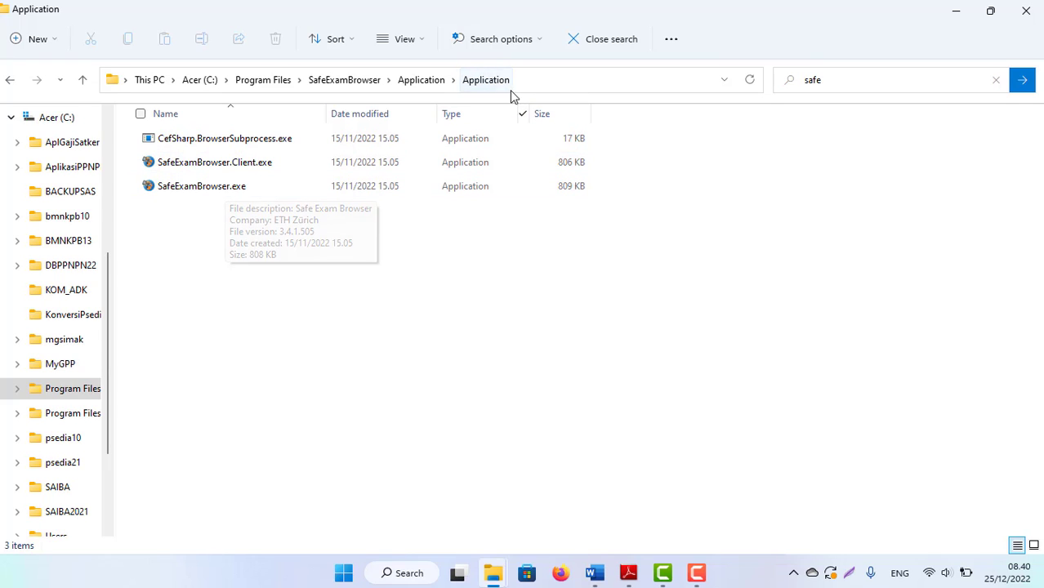
- Clear the Application type filter and find SafeExamBrowser.exe in the full file list
click(521, 118)
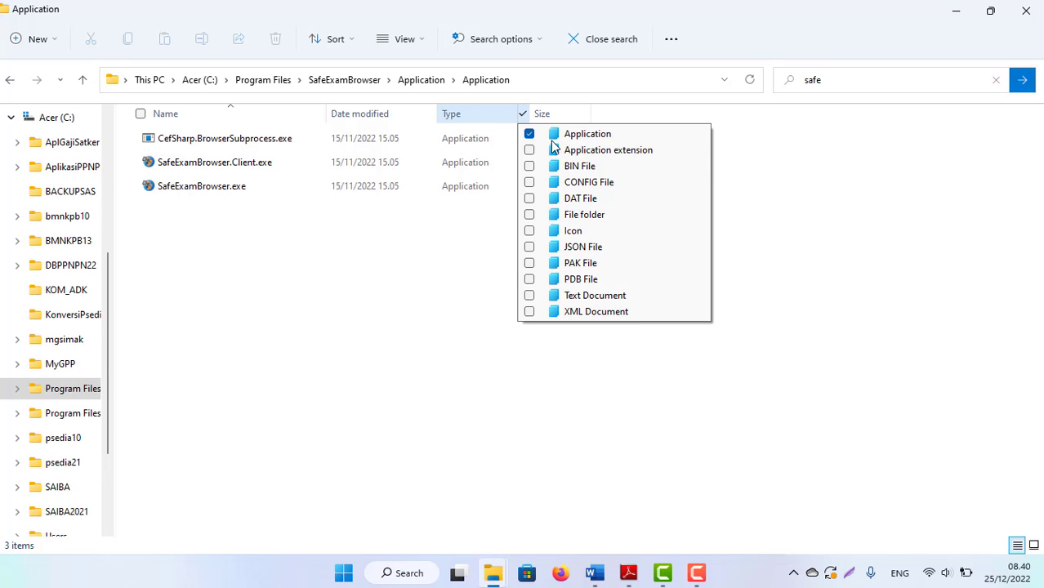
click(529, 135)
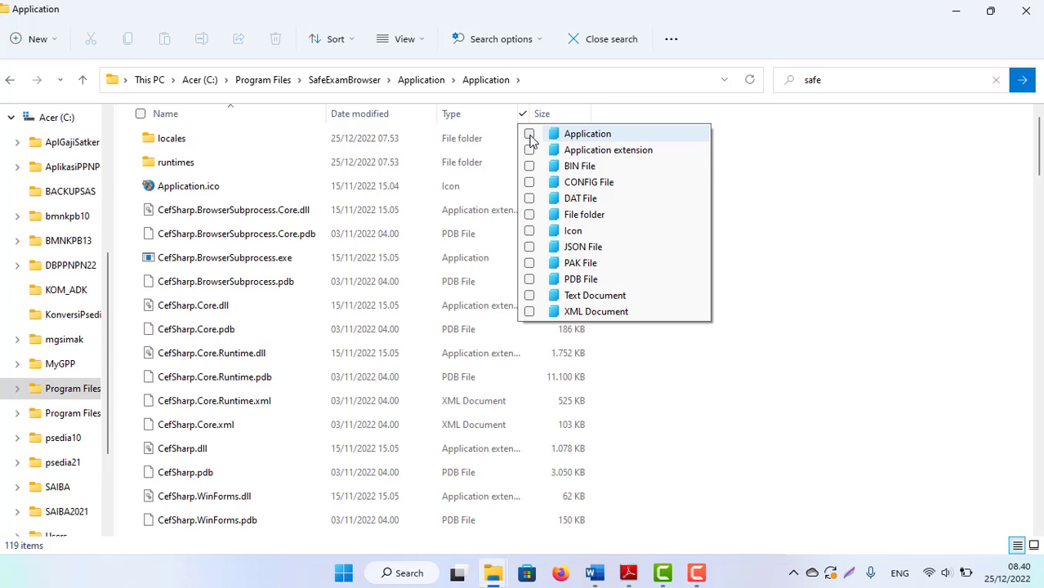
click(823, 326)
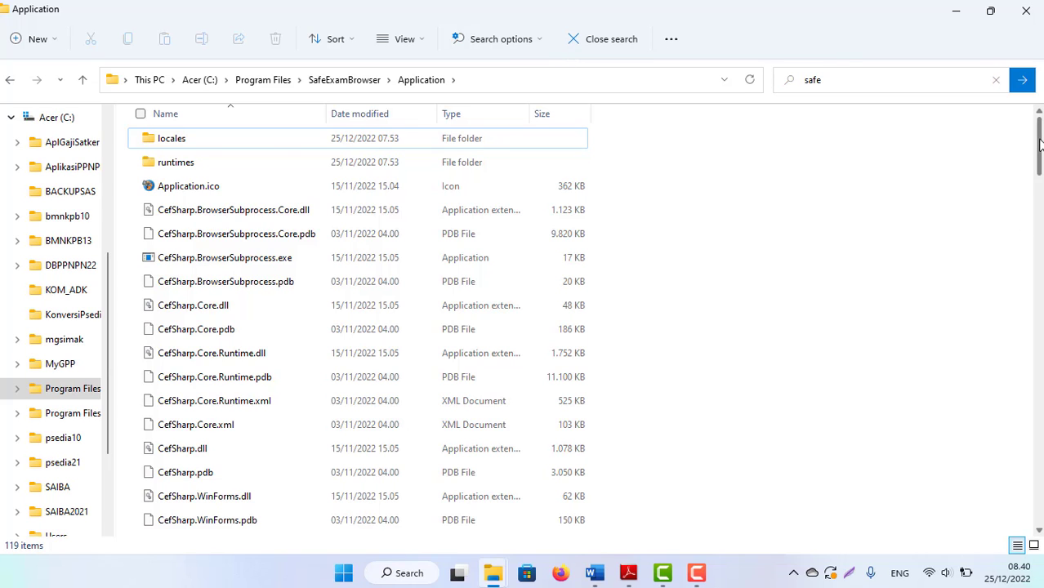
scroll(1039, 145, down, 15)
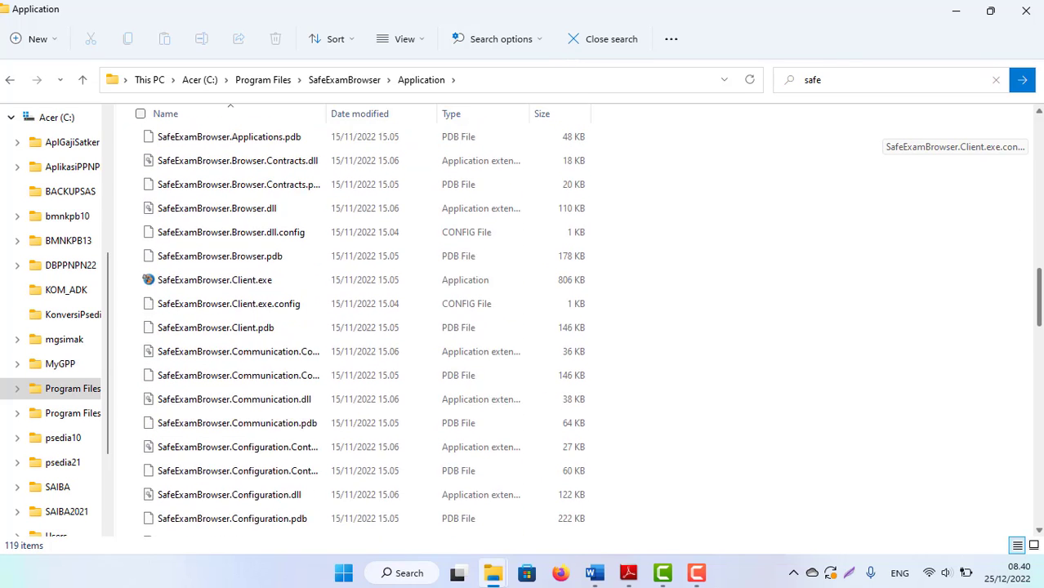
scroll(1040, 144, down, 4)
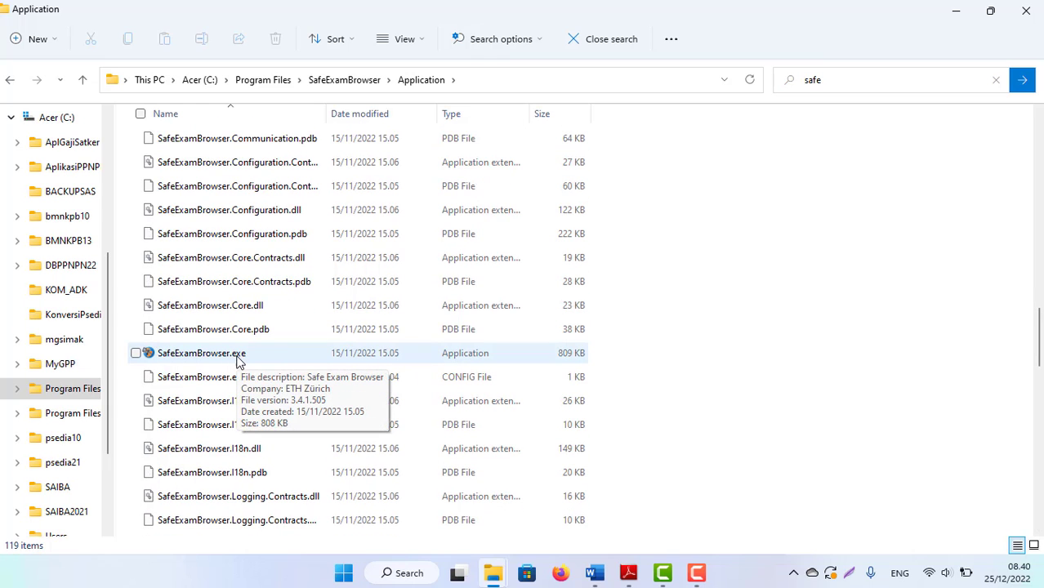
- Move the SafeExamBrowser.exe shortcut directly below the SebCAT shortcut on the desktop, and return to the Word instructions
key(super+d)
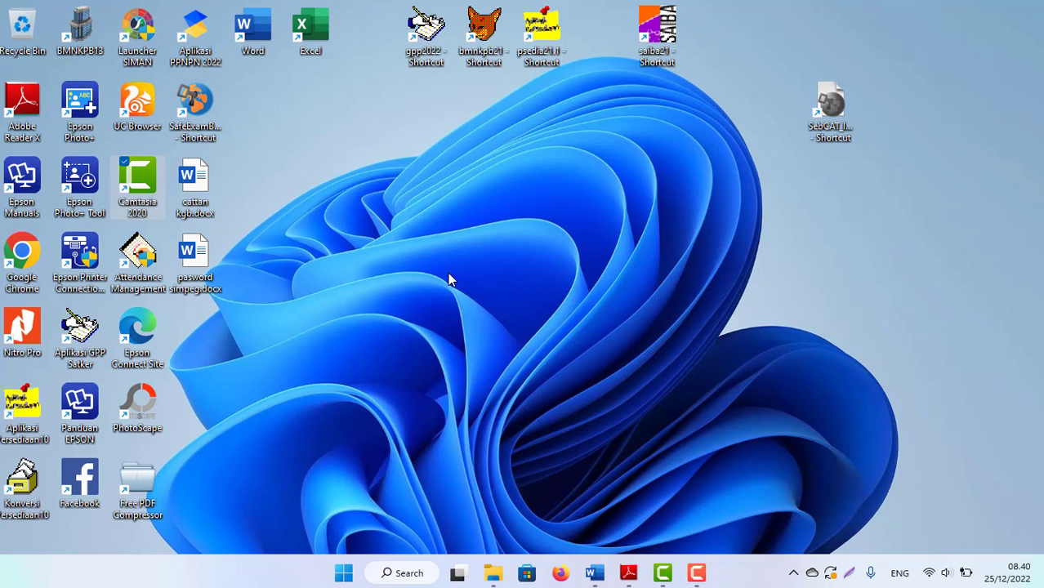
drag(194, 105, 834, 196)
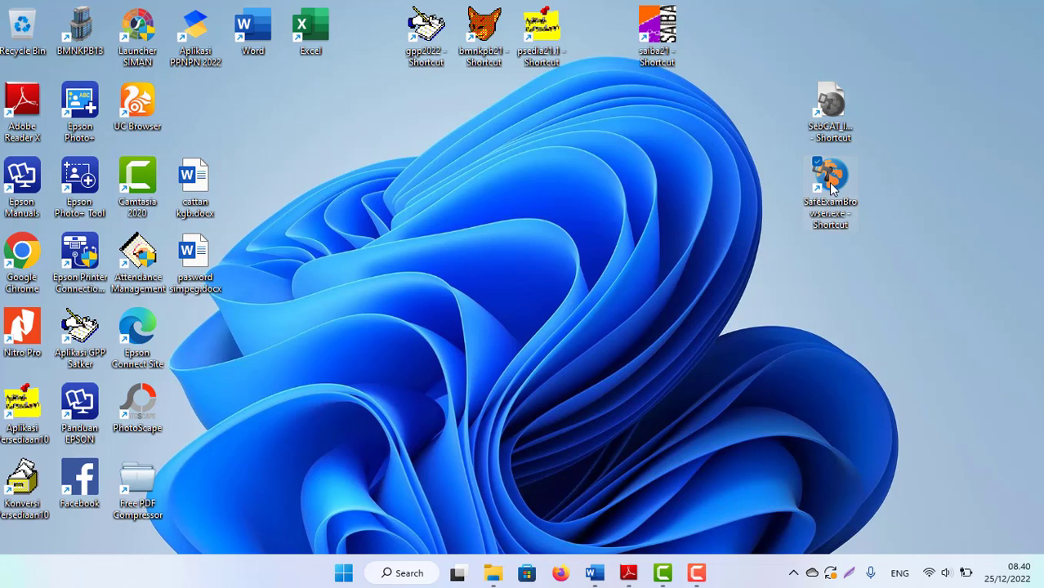
click(594, 572)
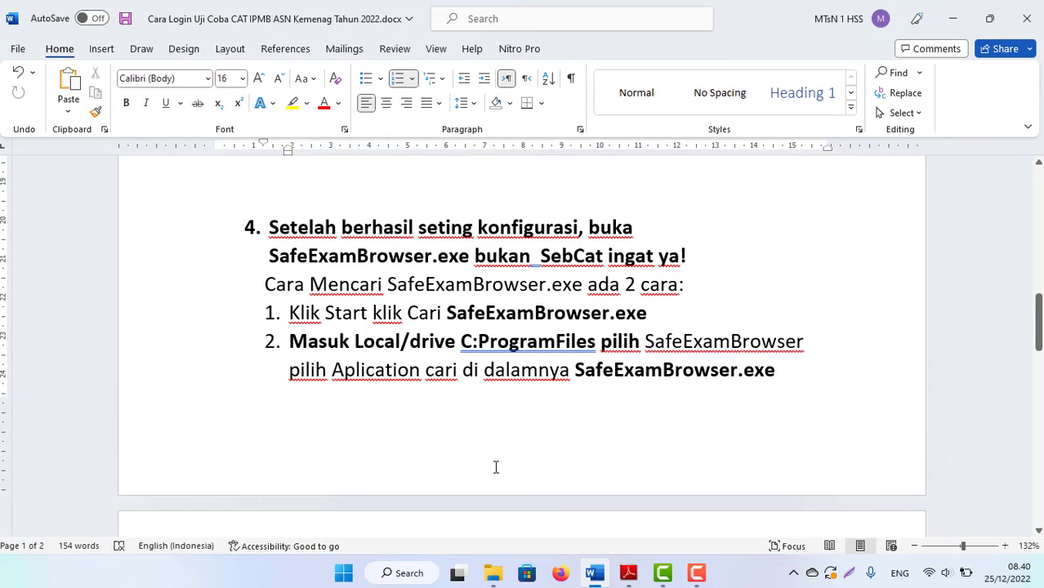
- Read instruction 5 in the Word document about logging in with SafeExamBrowser.exe
scroll(495, 468, down, 7)
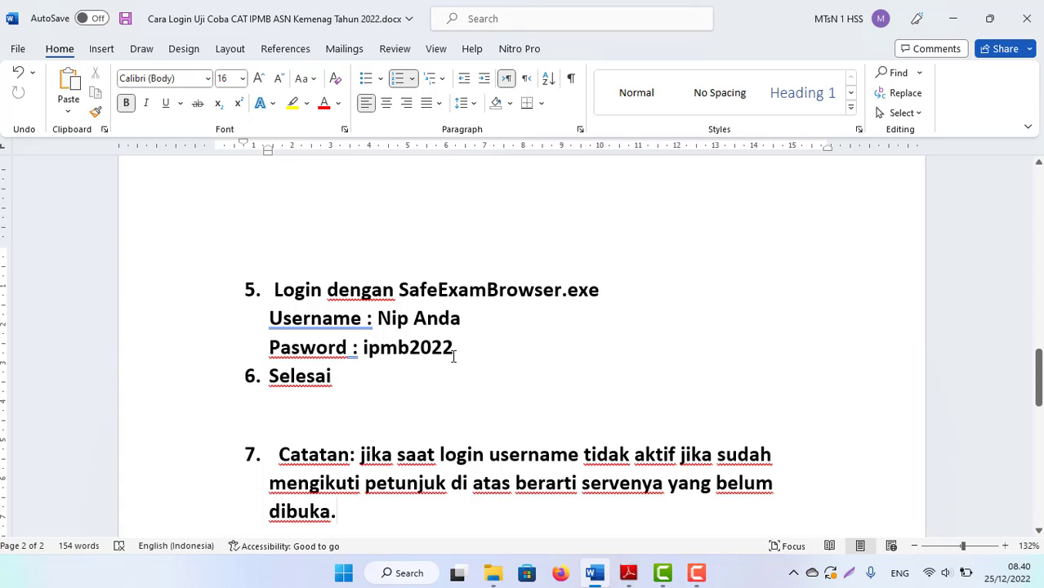
drag(278, 288, 562, 291)
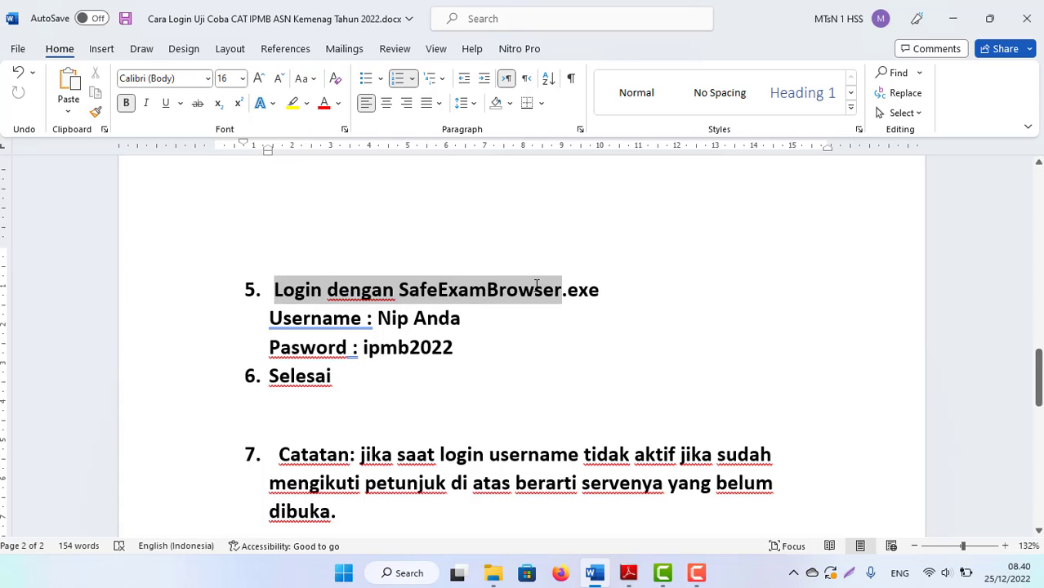
click(595, 301)
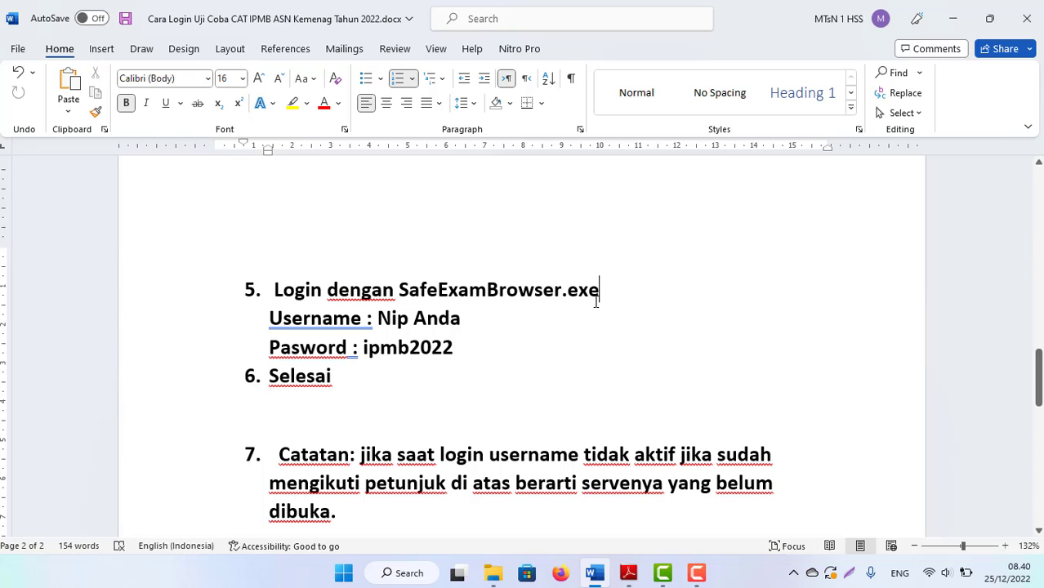
- Look at the available actions for the SafeExamBrowser.exe desktop shortcut and dismiss them without choosing any
key(alt+Tab)
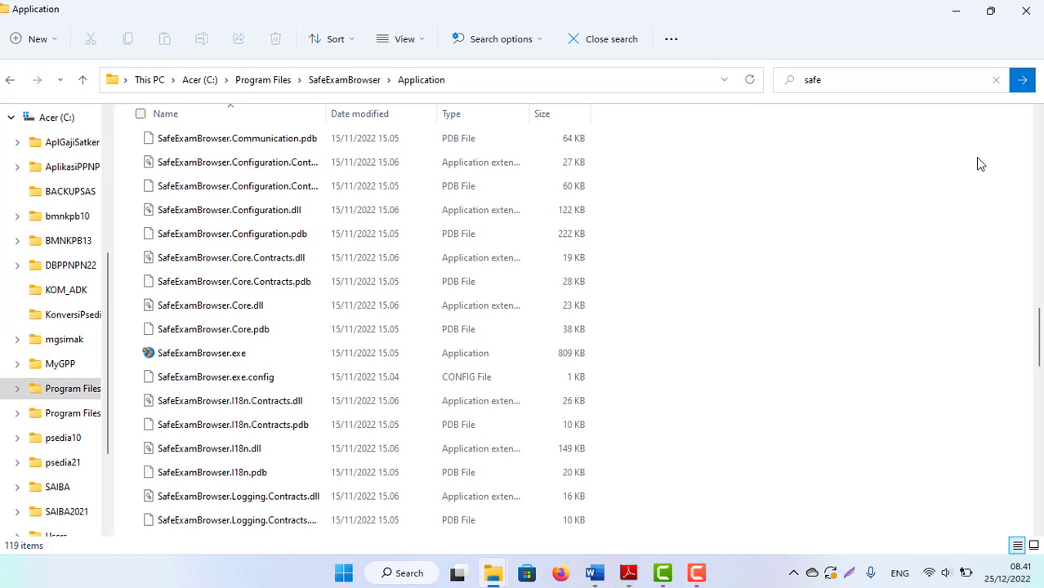
key(super+d)
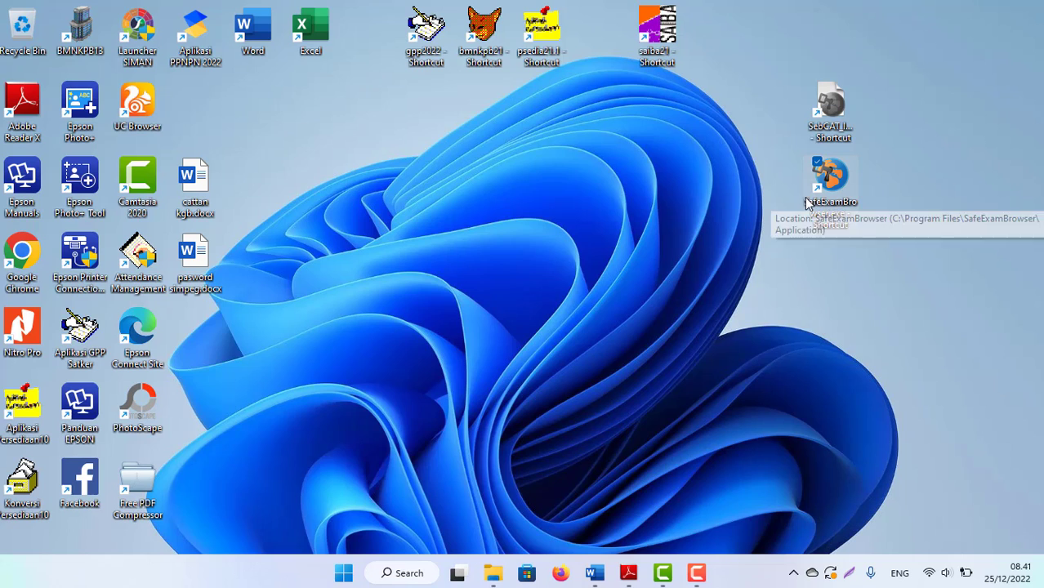
click(832, 189)
right_click(832, 189)
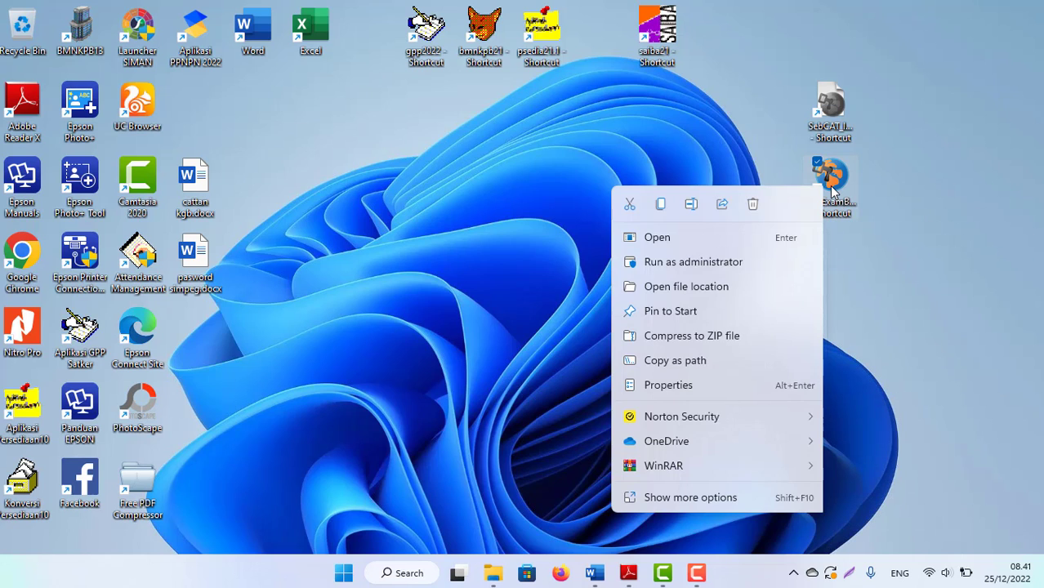
key(Escape)
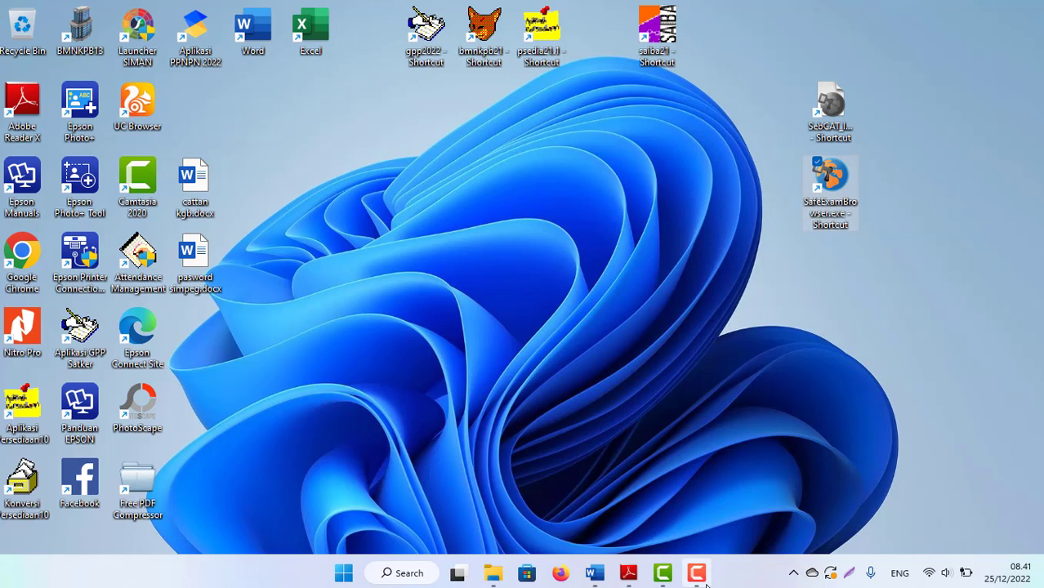
- Return to the Word instructions and check the server schedule and first steps before going back to the login section
mouse_move(705, 581)
mouse_move(598, 576)
click(581, 488)
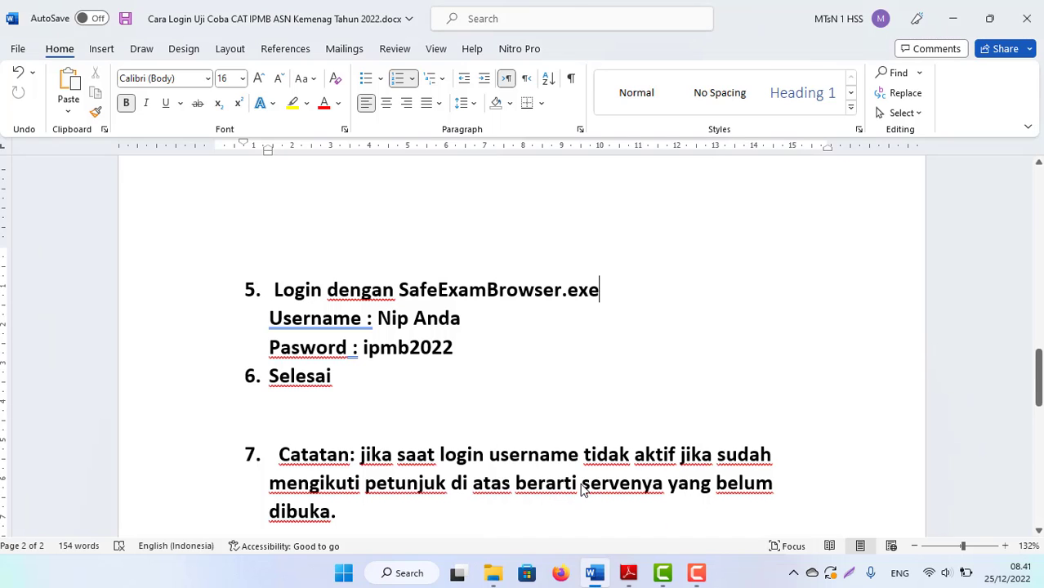
drag(1038, 377, 1039, 234)
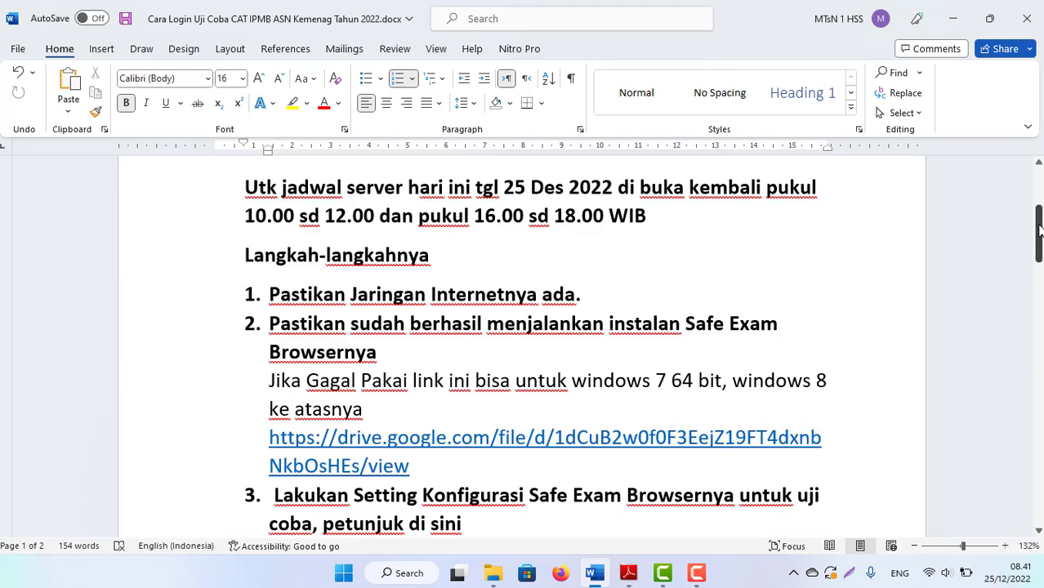
drag(1039, 231, 466, 382)
- Correct the word "servenya" to "servernya" in note 7 of the Word instructions
click(315, 446)
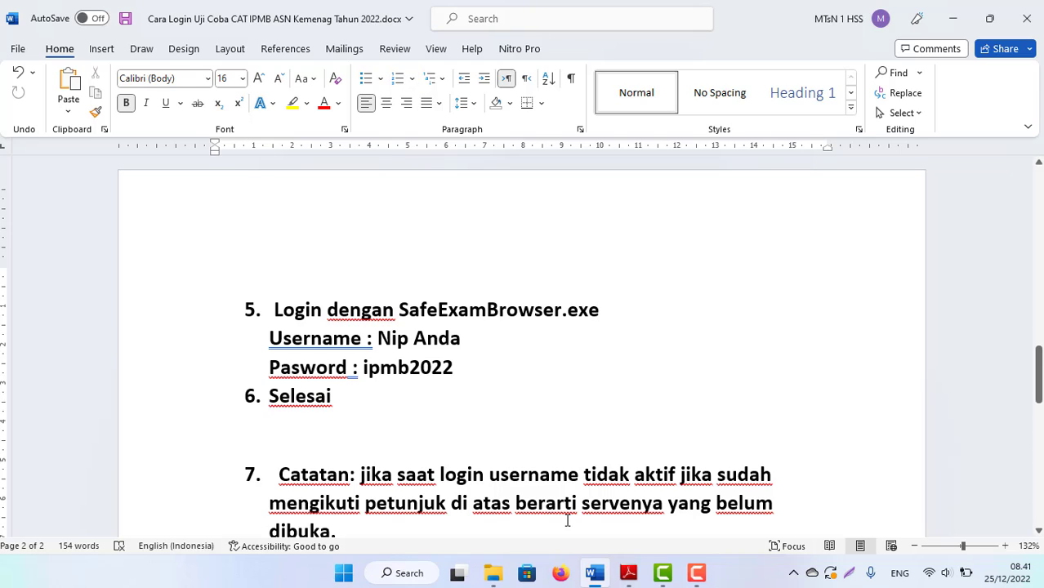
key(Down)
key(Down)
key(Down)
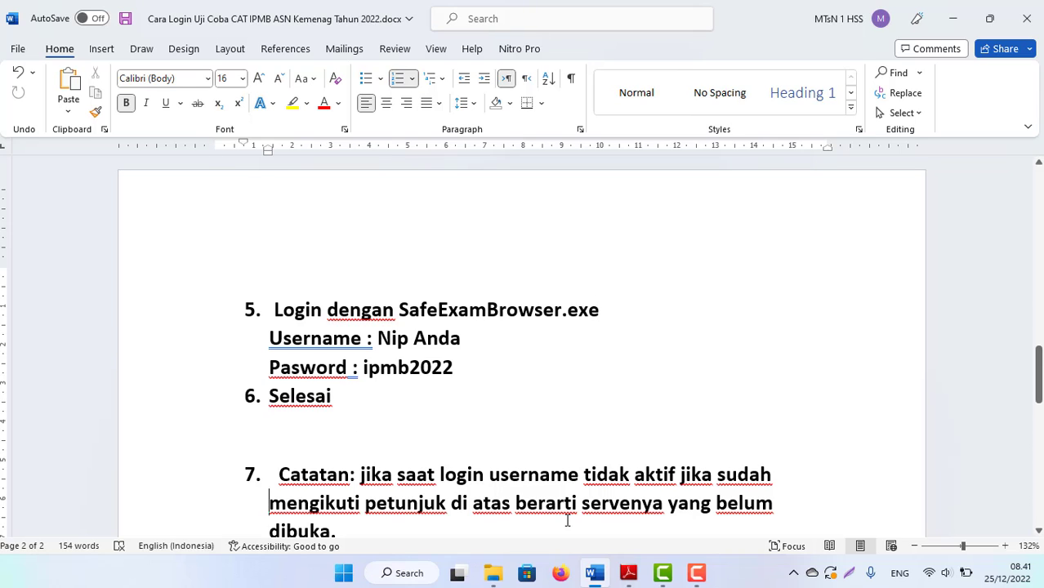
click(630, 482)
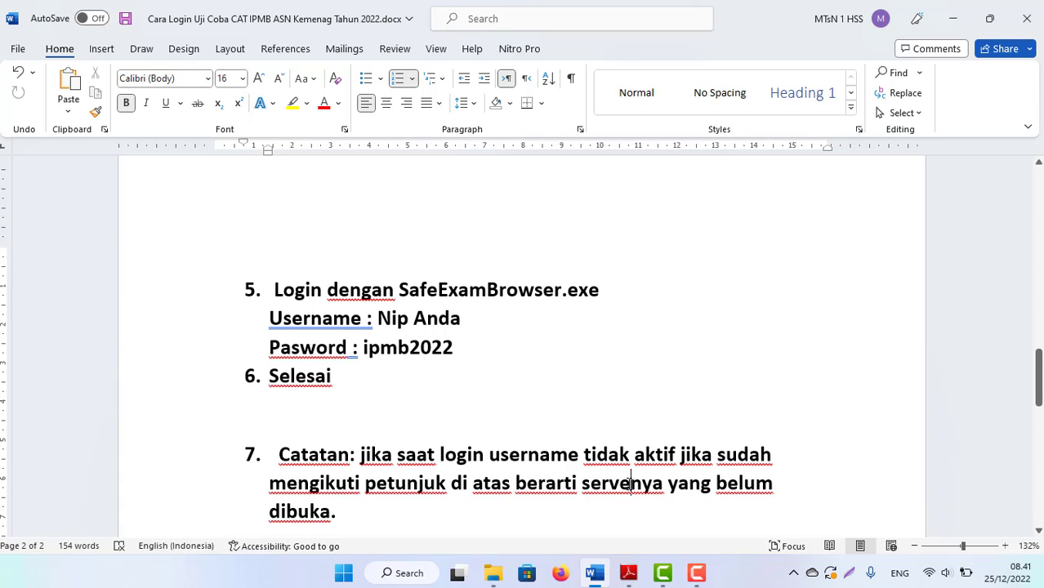
text(r)
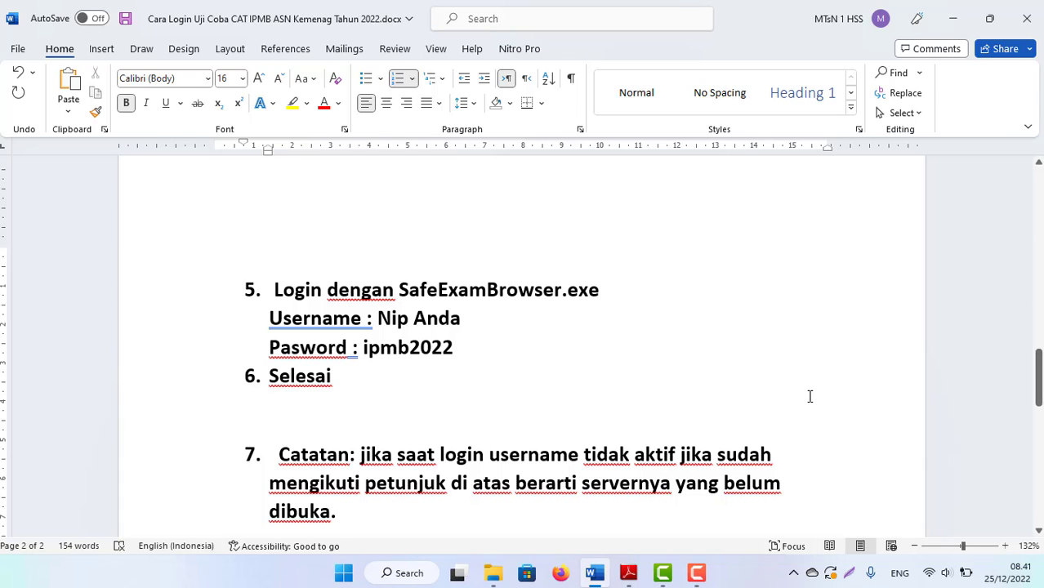
- Review the installation and configuration steps and the server schedule at the beginning of the Word document
drag(1039, 387, 1039, 249)
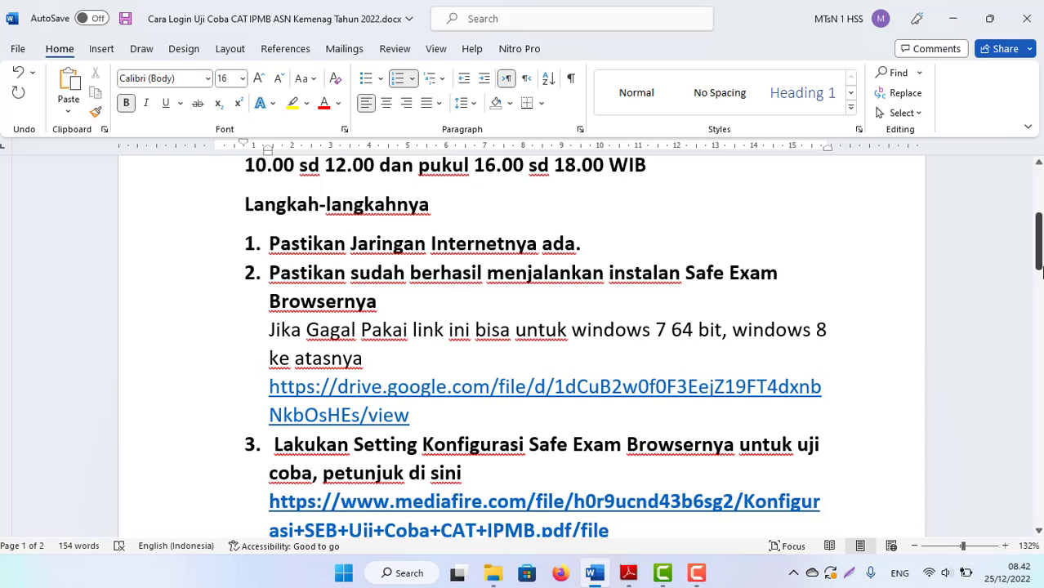
drag(1039, 253, 1039, 227)
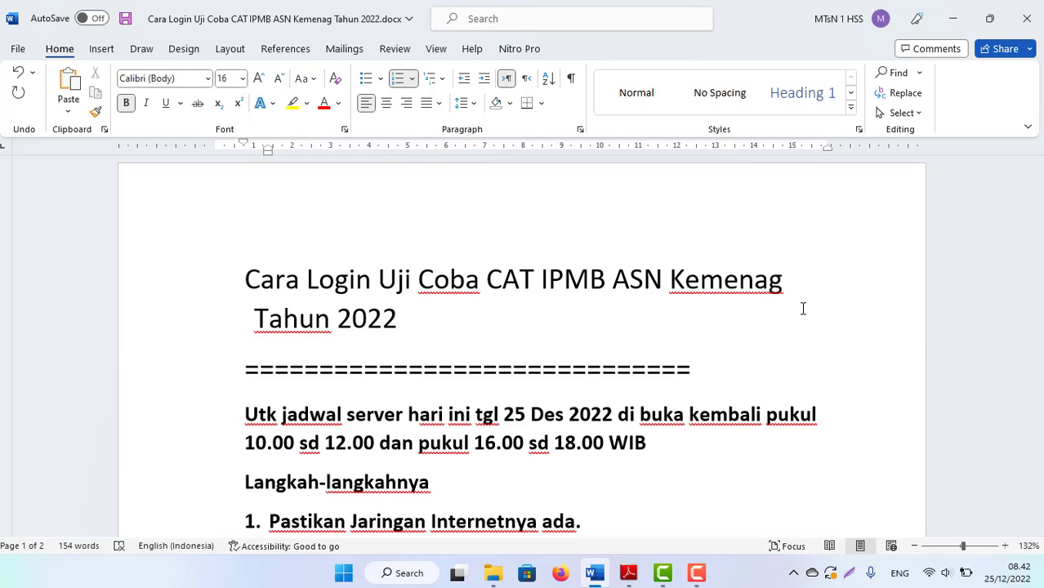
click(695, 573)
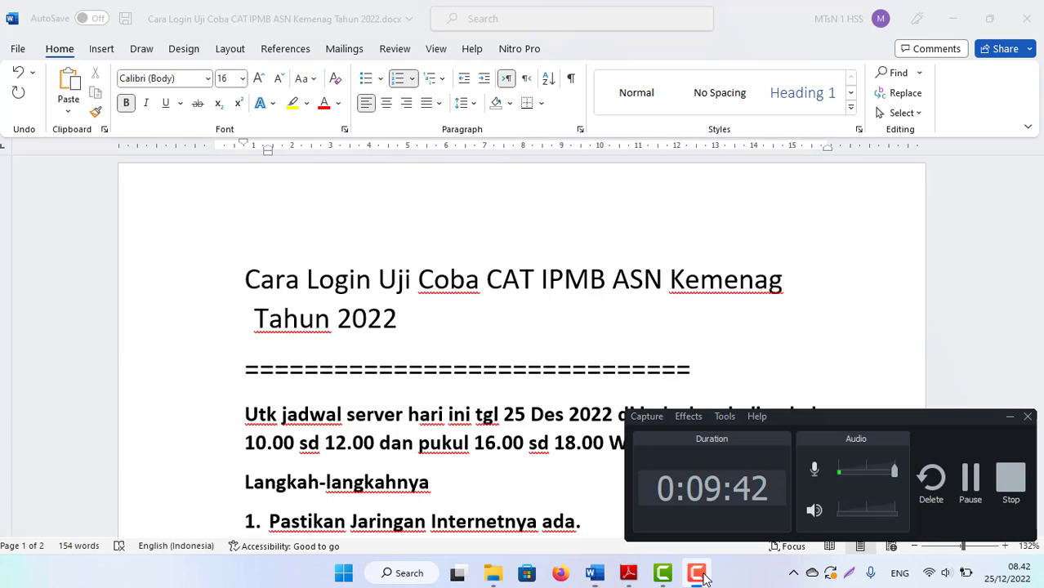